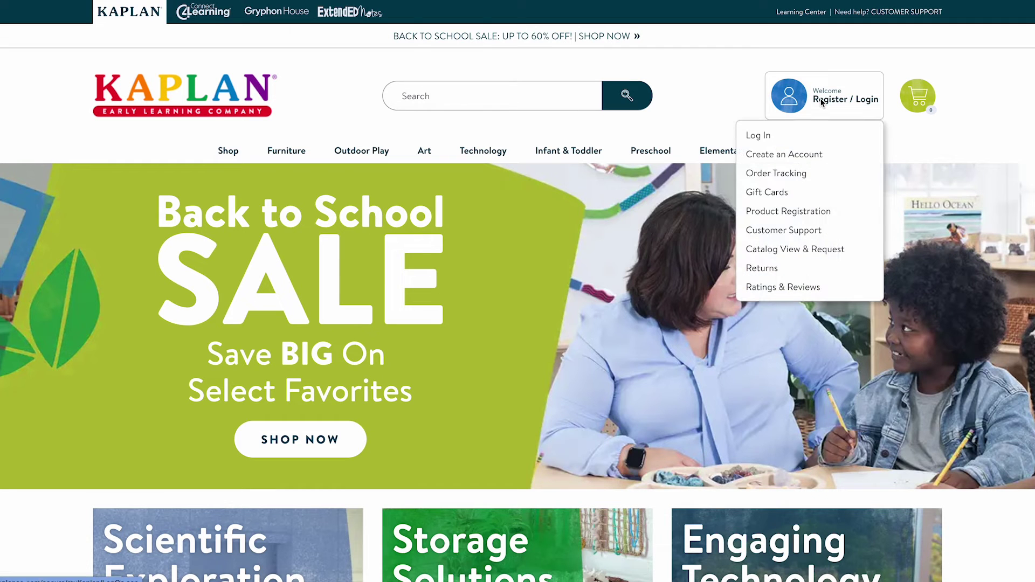
Open the new myKaplan account registration form and begin filling in its fields.
{"action": "left_click", "coordinate": [783, 156]}
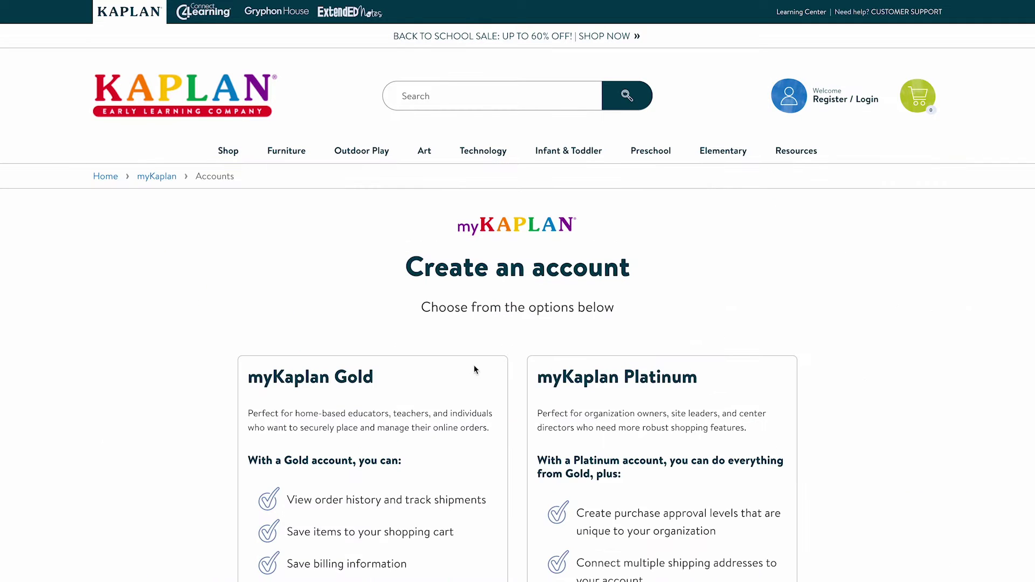
{"action": "scroll", "coordinate": [460, 436], "scroll_direction": "down", "scroll_amount": 3}
{"action": "scroll", "coordinate": [460, 436], "scroll_direction": "down", "scroll_amount": 4}
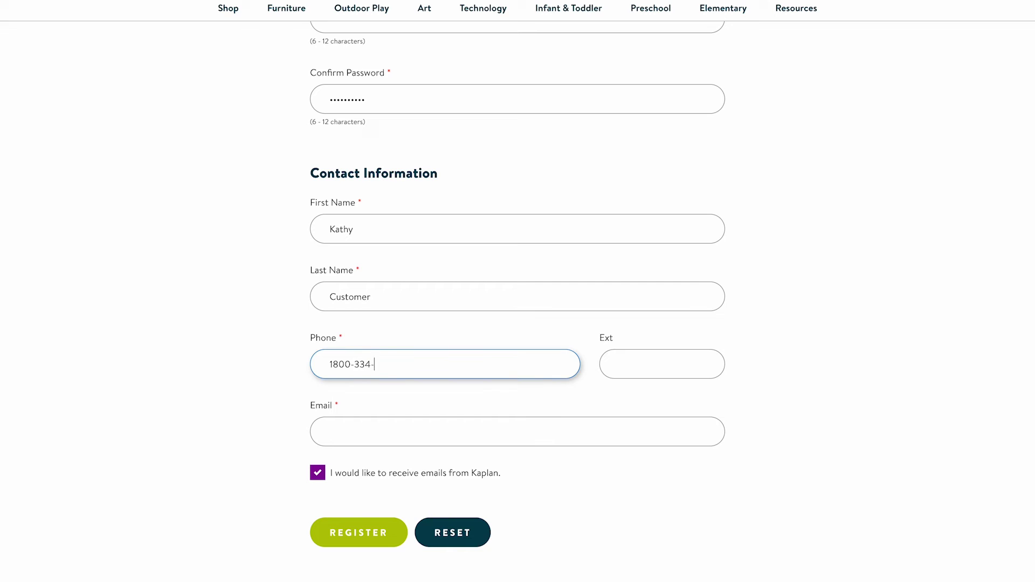
{"action": "type", "text": "2014"}
{"action": "scroll", "coordinate": [623, 338], "scroll_direction": "down", "scroll_amount": 1}
Enter the phone extension and the contact's e-mail address, then submit the registration.
{"action": "left_click", "coordinate": [622, 339]}
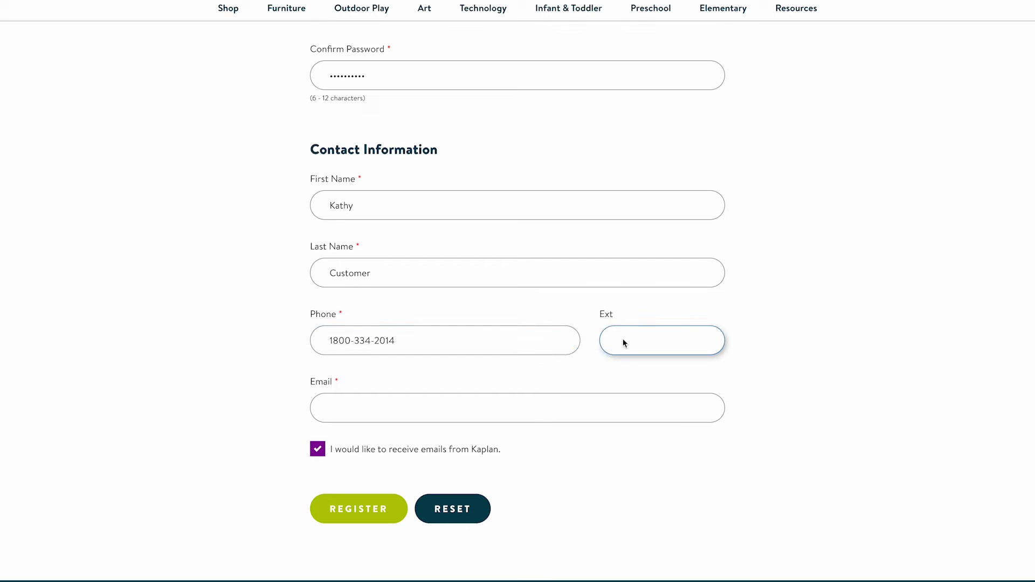
{"action": "type", "text": "6137"}
{"action": "left_click", "coordinate": [393, 407]}
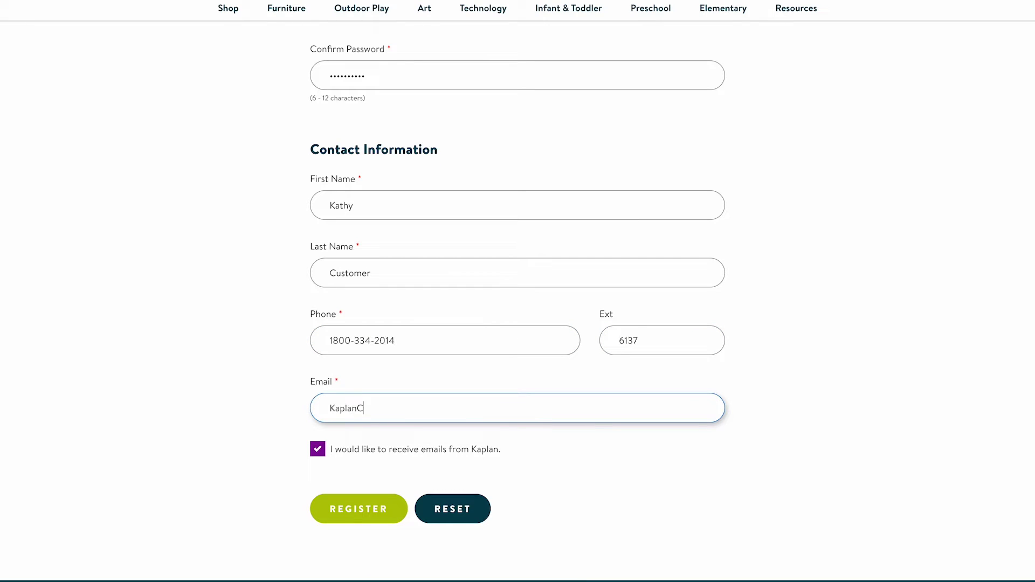
{"action": "left_click", "coordinate": [347, 506]}
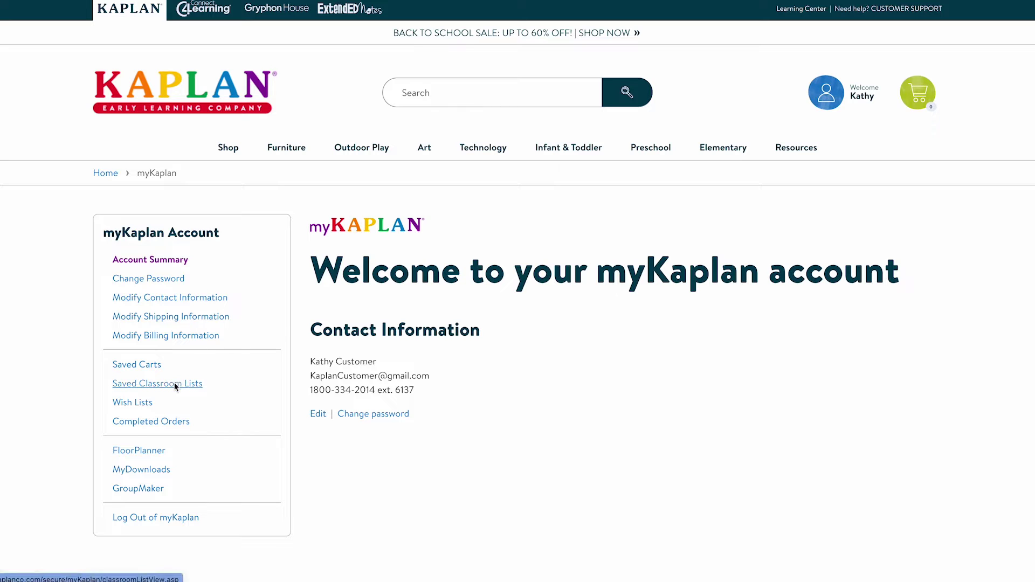
{"action": "mouse_move", "coordinate": [833, 94]}
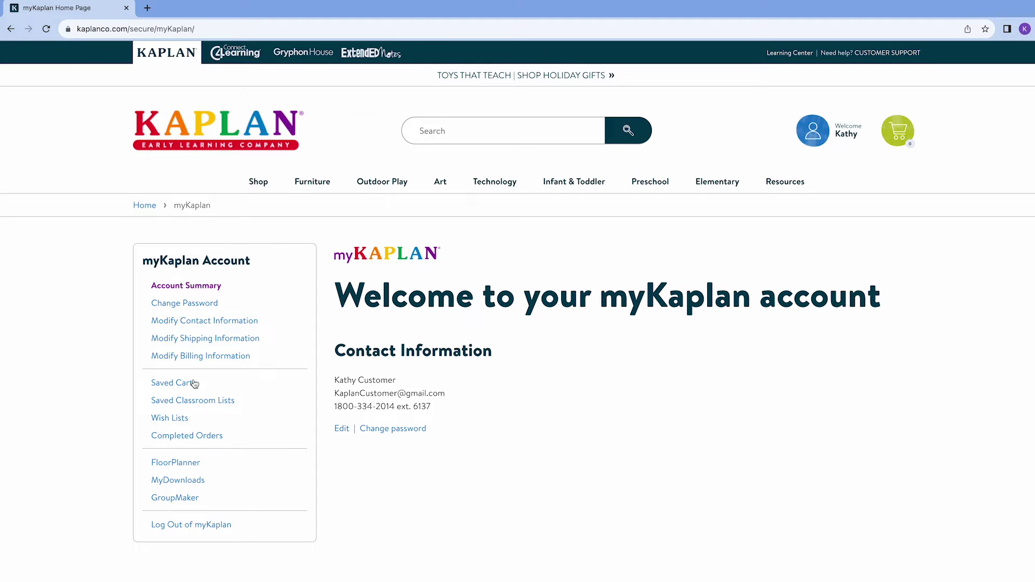
Create a new empty classroom room from the FloorPlanner rooms page.
{"action": "left_click", "coordinate": [185, 465]}
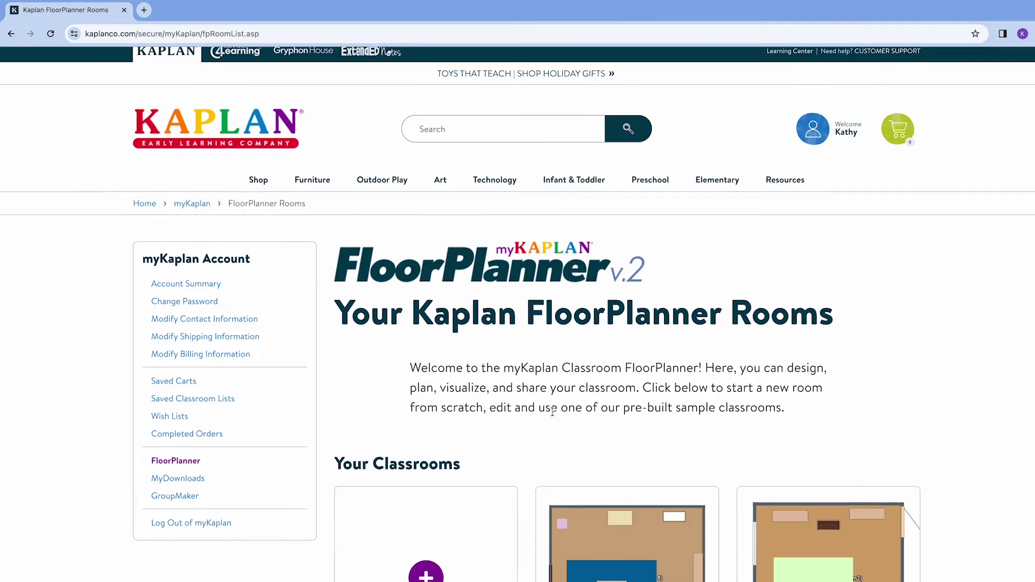
{"action": "scroll", "coordinate": [554, 415], "scroll_direction": "down", "scroll_amount": 4}
{"action": "mouse_move", "coordinate": [553, 415]}
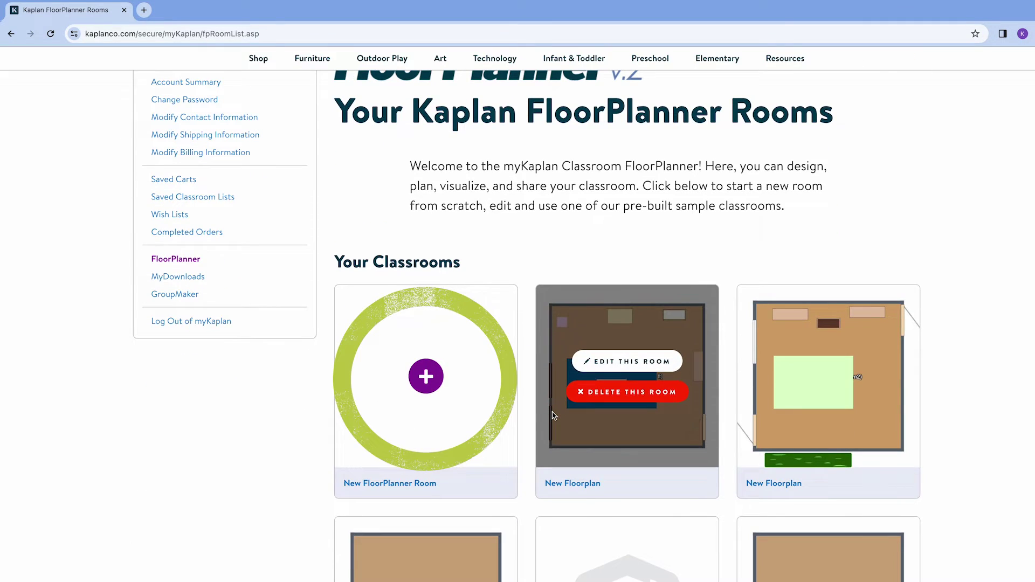
{"action": "left_click", "coordinate": [426, 377]}
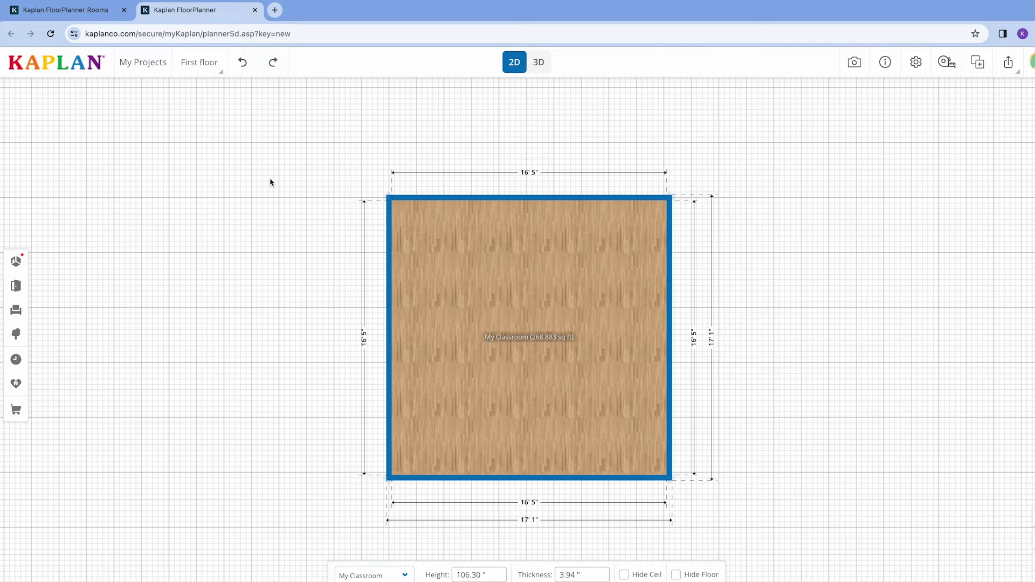
Rename the newest floorplan project from My Projects using its options menu.
{"action": "left_click", "coordinate": [152, 67]}
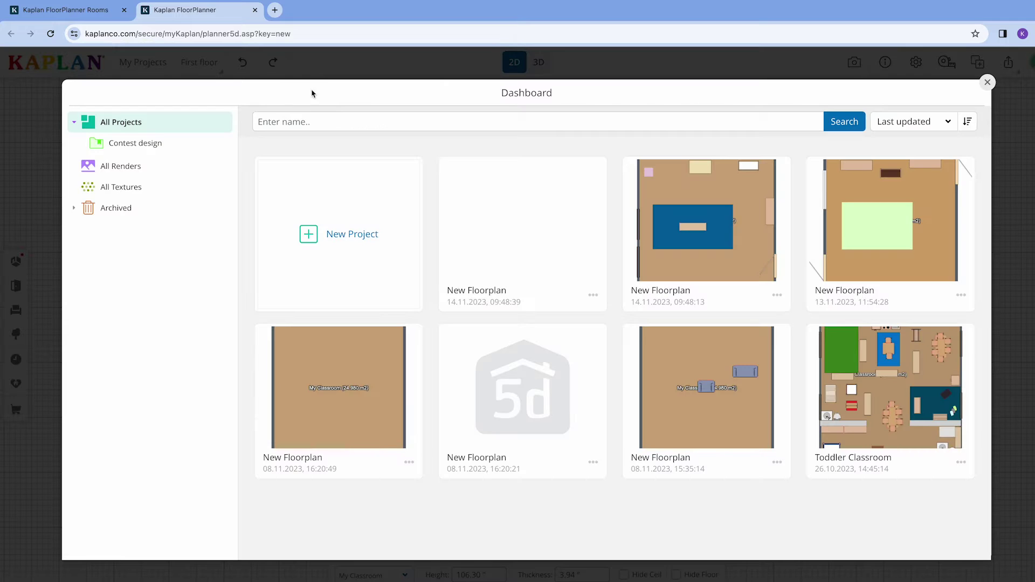
{"action": "left_click", "coordinate": [593, 295]}
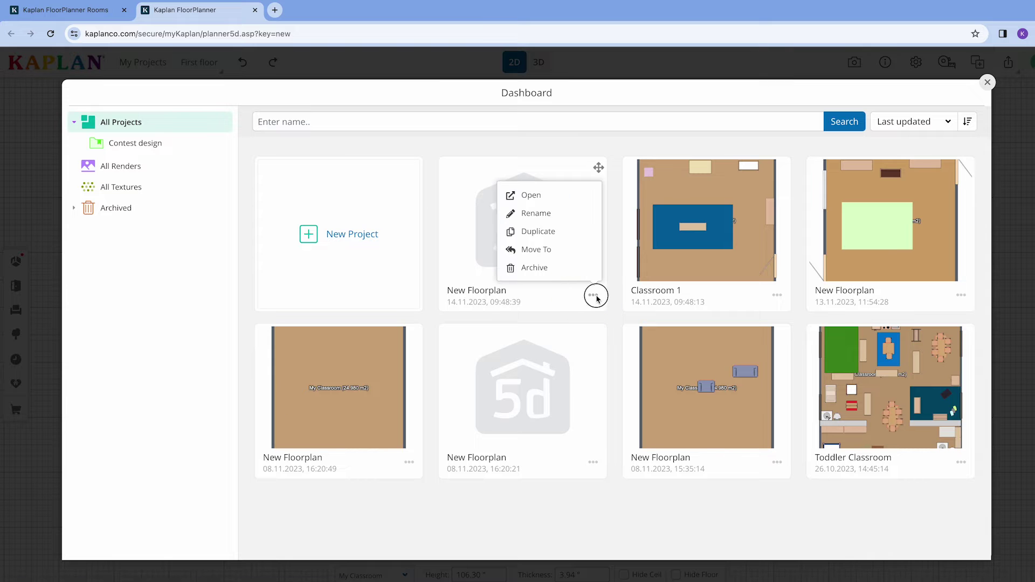
{"action": "left_click", "coordinate": [536, 213]}
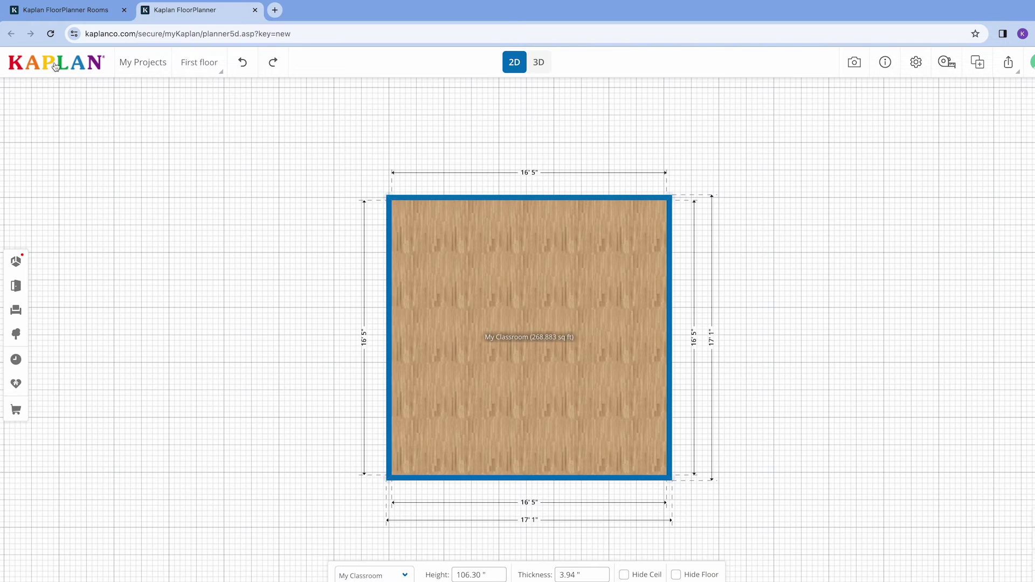
Start from the Toddler Classroom sample, then drag the top wall up to make the sides 19' 7".
{"action": "left_click", "coordinate": [56, 66]}
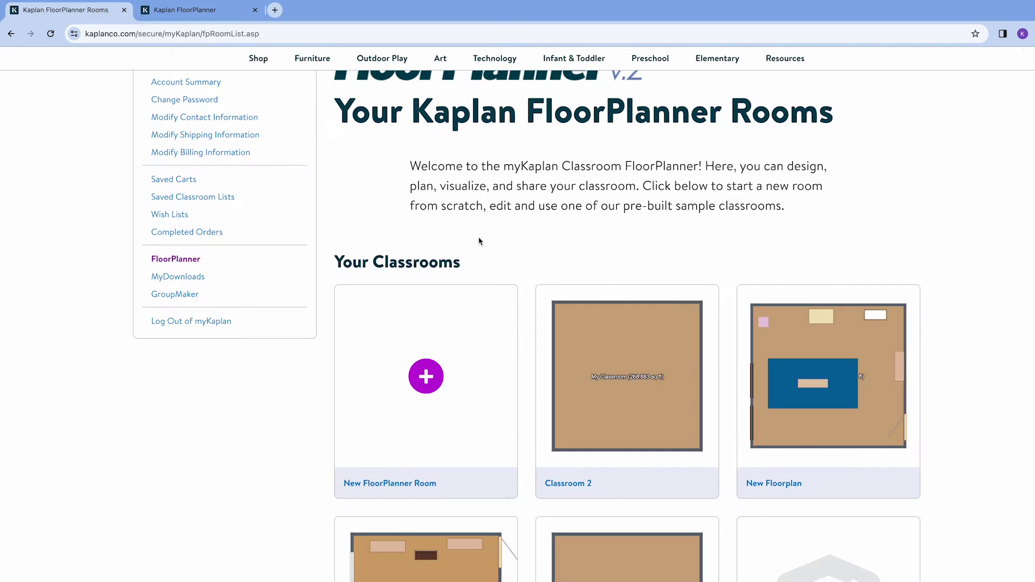
{"action": "scroll", "coordinate": [539, 324], "scroll_direction": "down", "scroll_amount": 15}
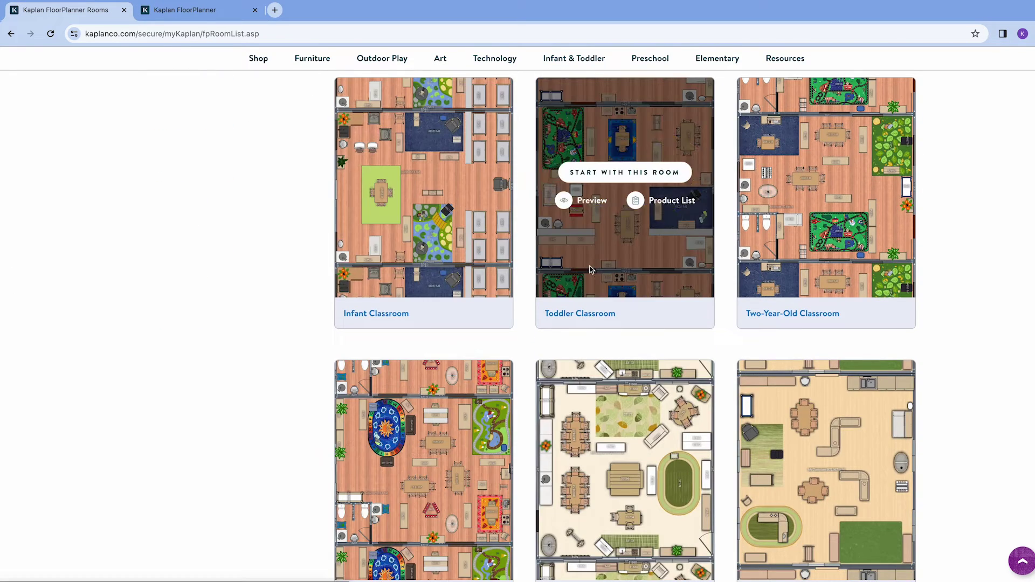
{"action": "left_click", "coordinate": [623, 171]}
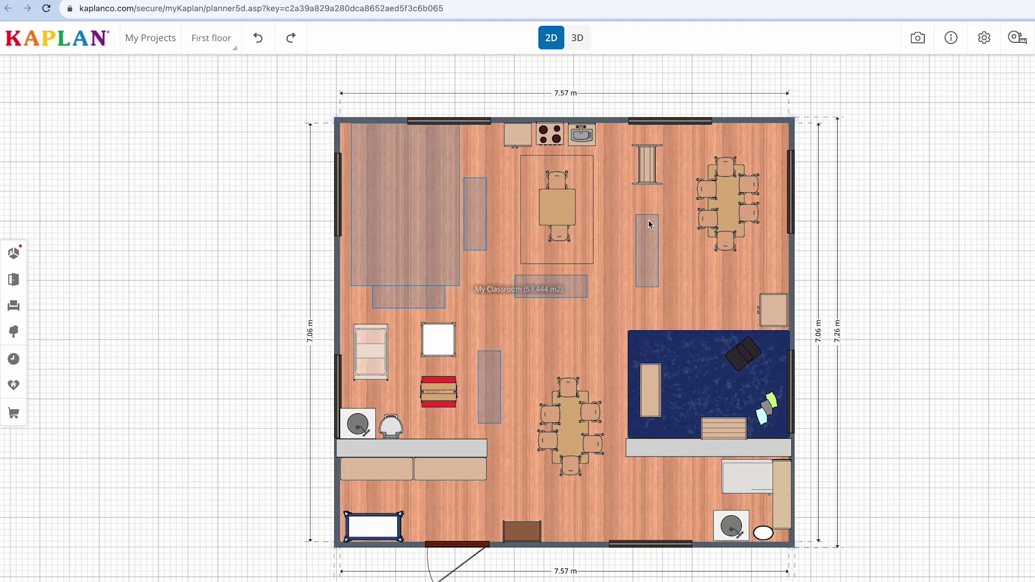
{"action": "left_click", "coordinate": [634, 184]}
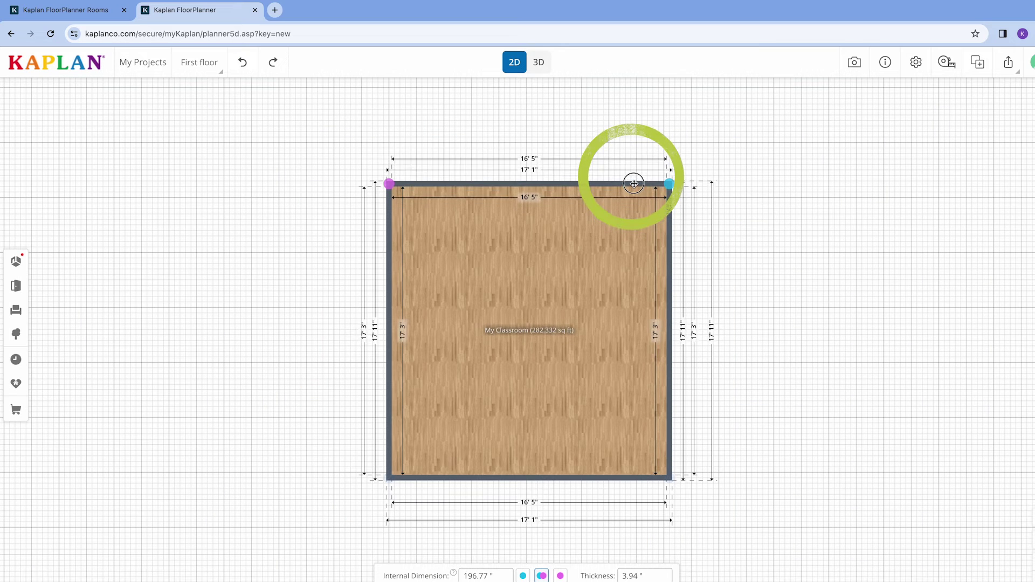
{"action": "left_click_drag", "start_coordinate": [634, 184], "coordinate": [634, 144]}
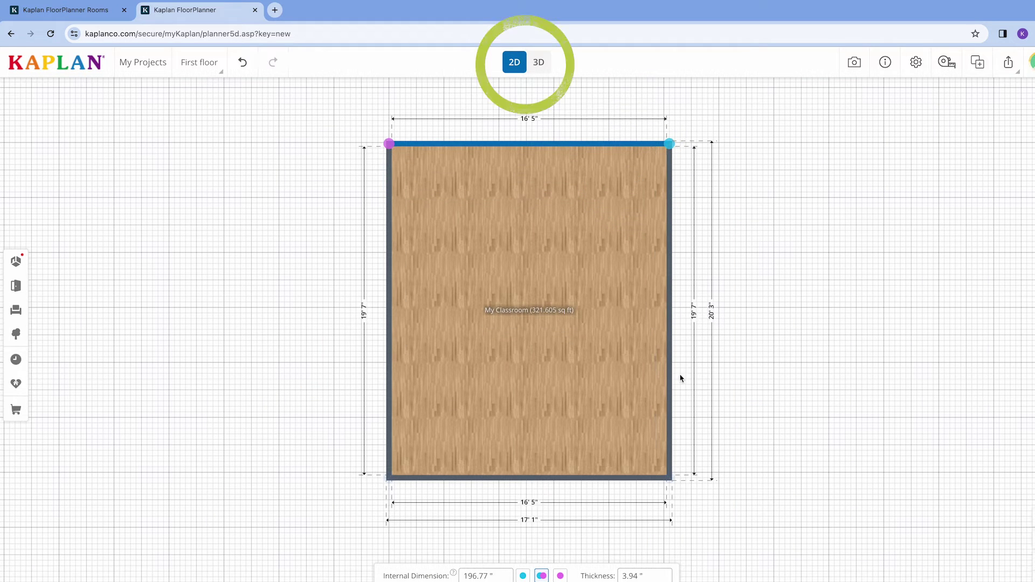
Widen the room to 20' 3" and draw walls for a narrow nook on its right.
{"action": "left_click_drag", "start_coordinate": [670, 376], "coordinate": [734, 380]}
{"action": "left_click", "coordinate": [16, 261]}
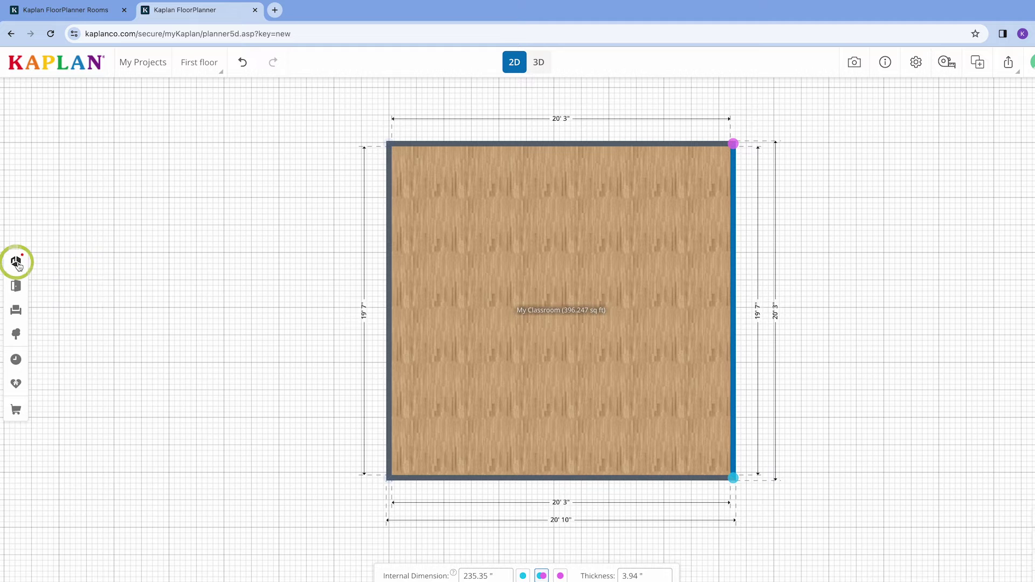
{"action": "left_click", "coordinate": [76, 176]}
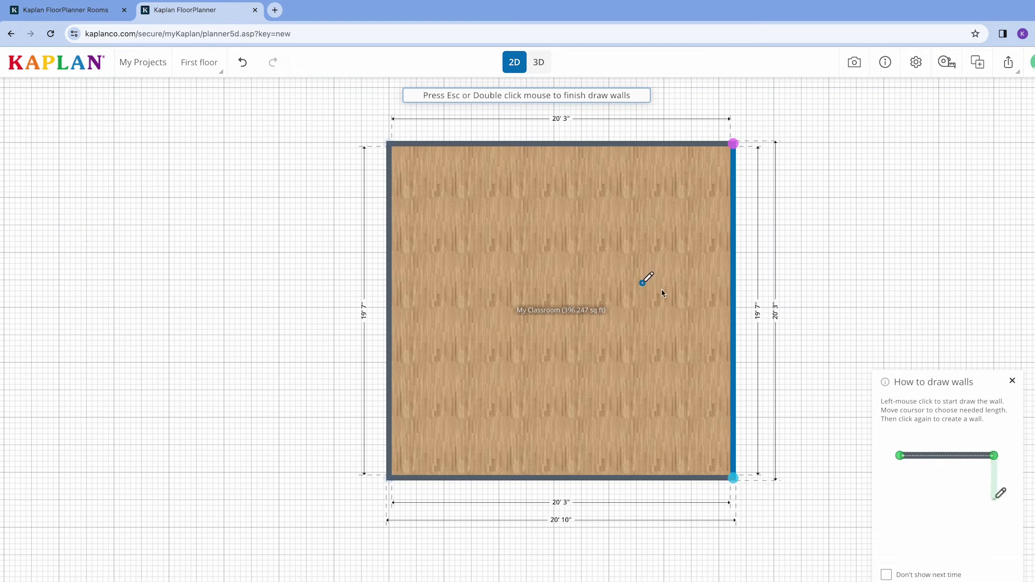
{"action": "left_click", "coordinate": [735, 477]}
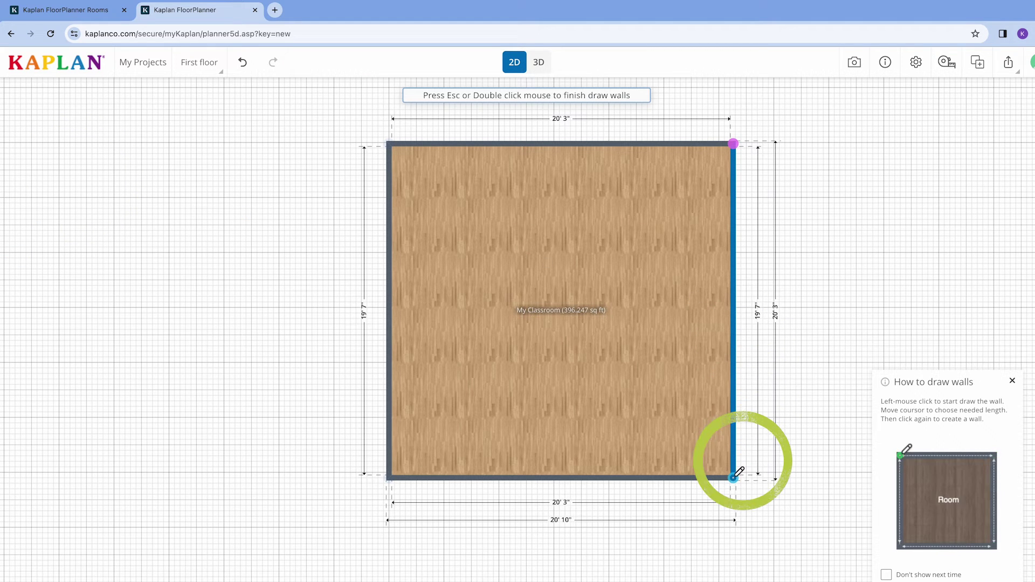
{"action": "left_click", "coordinate": [778, 477]}
{"action": "left_click", "coordinate": [780, 295]}
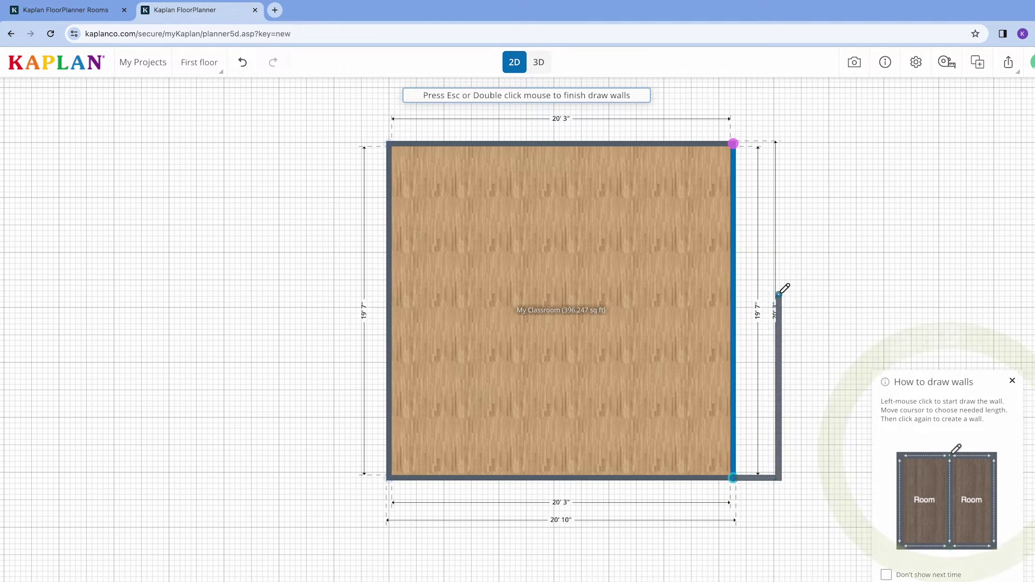
{"action": "double_click", "coordinate": [734, 294]}
Show dimensions in feet and inches, and slide the changing table down the left wall.
{"action": "left_click", "coordinate": [916, 63]}
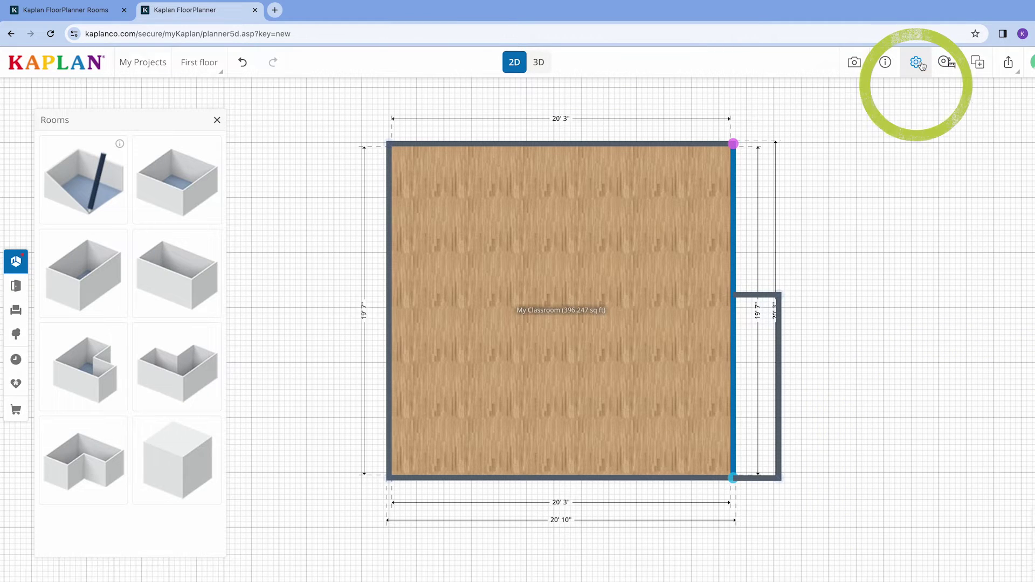
{"action": "left_click", "coordinate": [917, 108]}
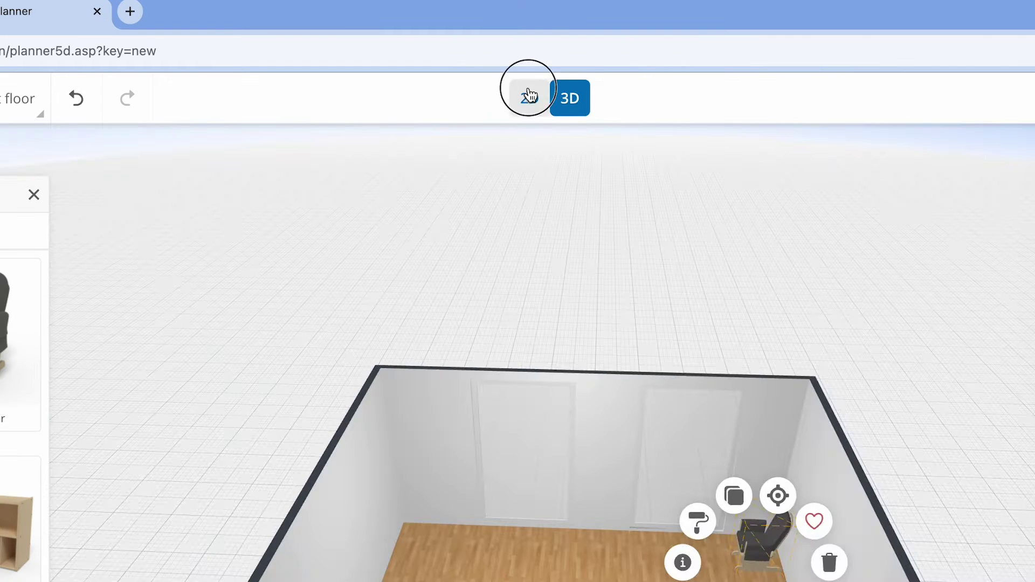
{"action": "left_click", "coordinate": [515, 62]}
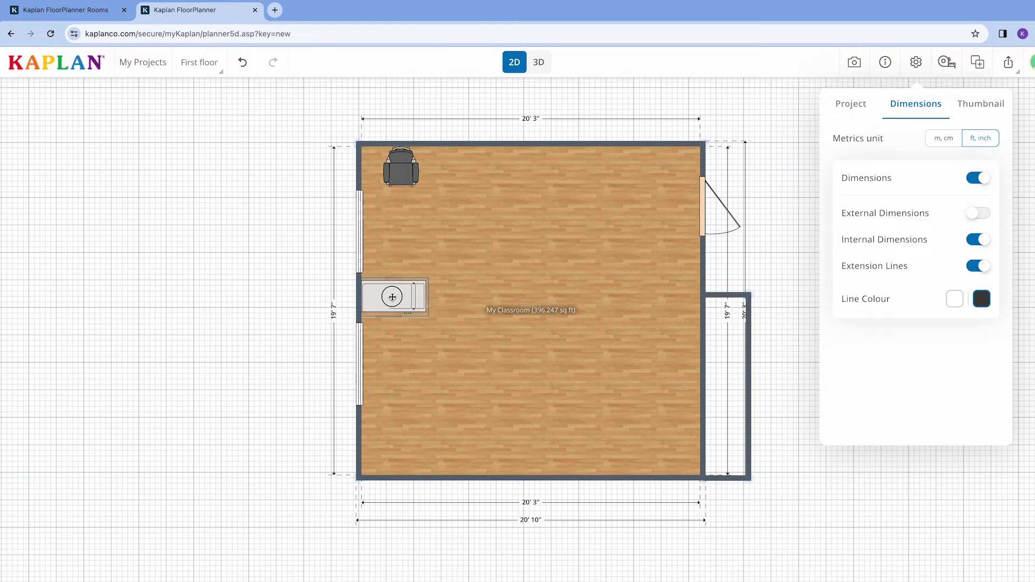
{"action": "left_click_drag", "start_coordinate": [395, 300], "coordinate": [399, 346]}
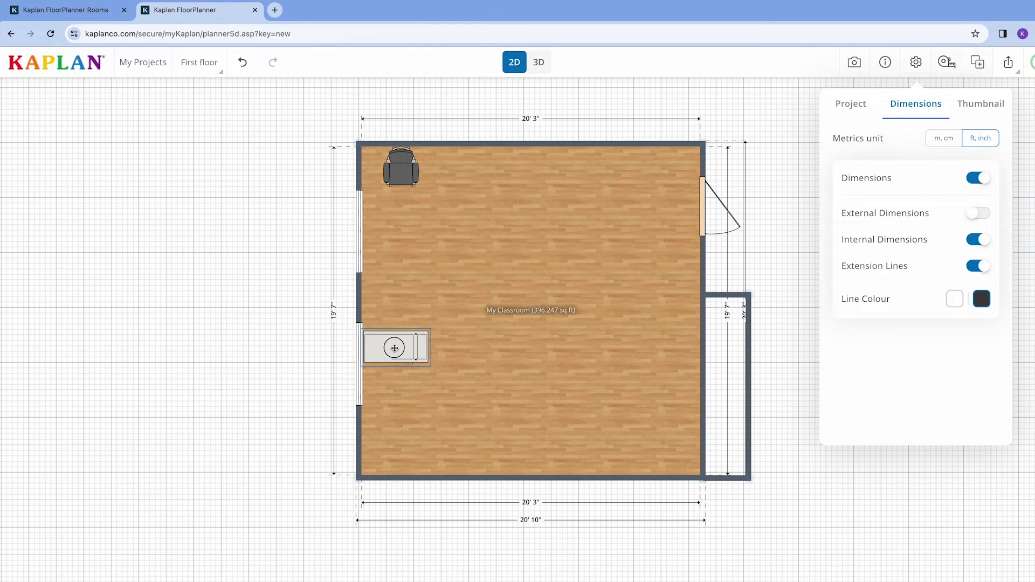
View the room in 3D, check the changing table's actions, and tilt the view slightly.
{"action": "left_click", "coordinate": [538, 62]}
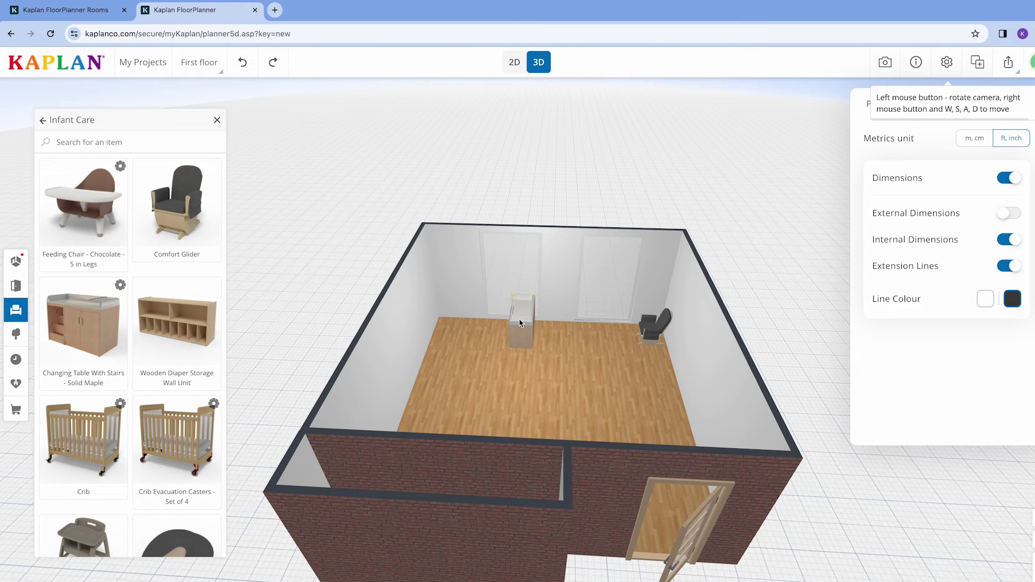
{"action": "left_click", "coordinate": [520, 323]}
{"action": "left_click", "coordinate": [522, 317]}
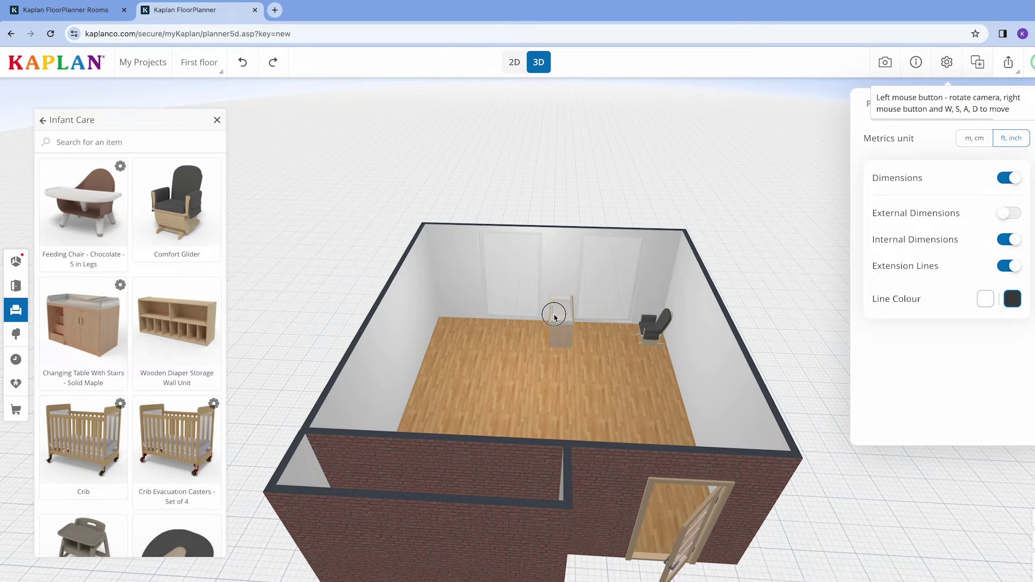
{"action": "left_click", "coordinate": [554, 317]}
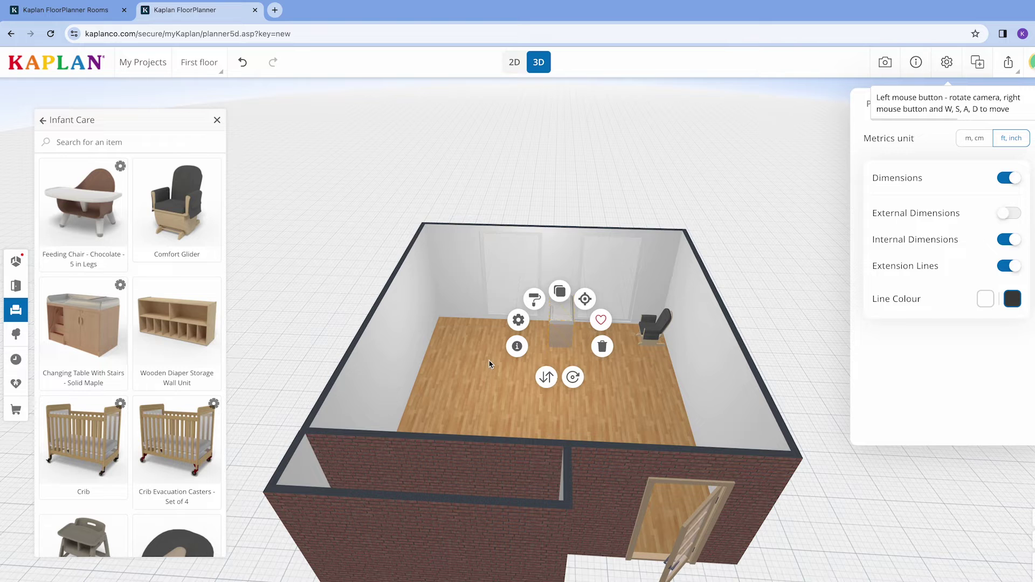
{"action": "left_click_drag", "start_coordinate": [490, 365], "coordinate": [478, 356]}
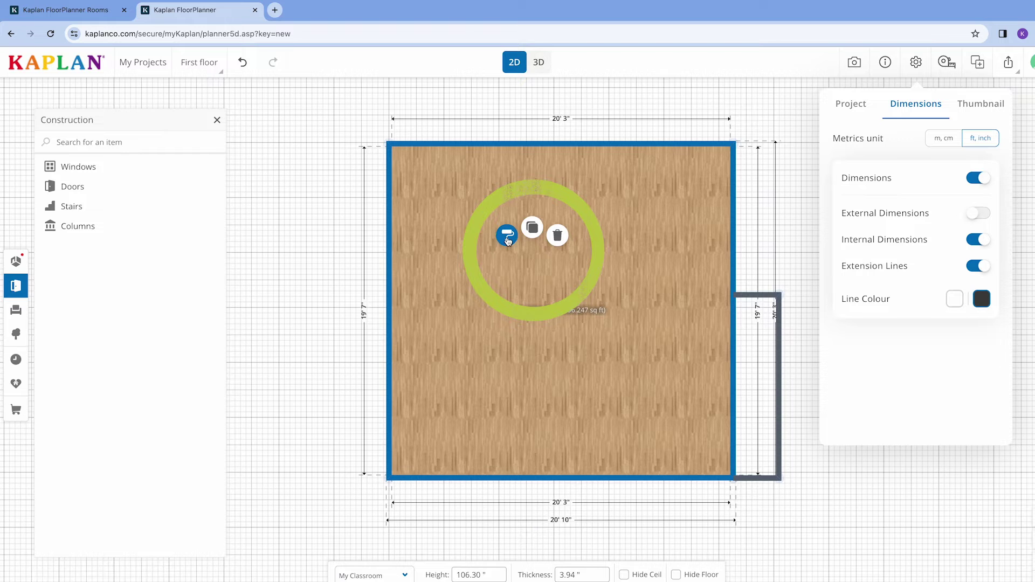
Give the classroom floor a light horizontal parquet.
{"action": "left_click", "coordinate": [507, 238]}
{"action": "left_click", "coordinate": [86, 203]}
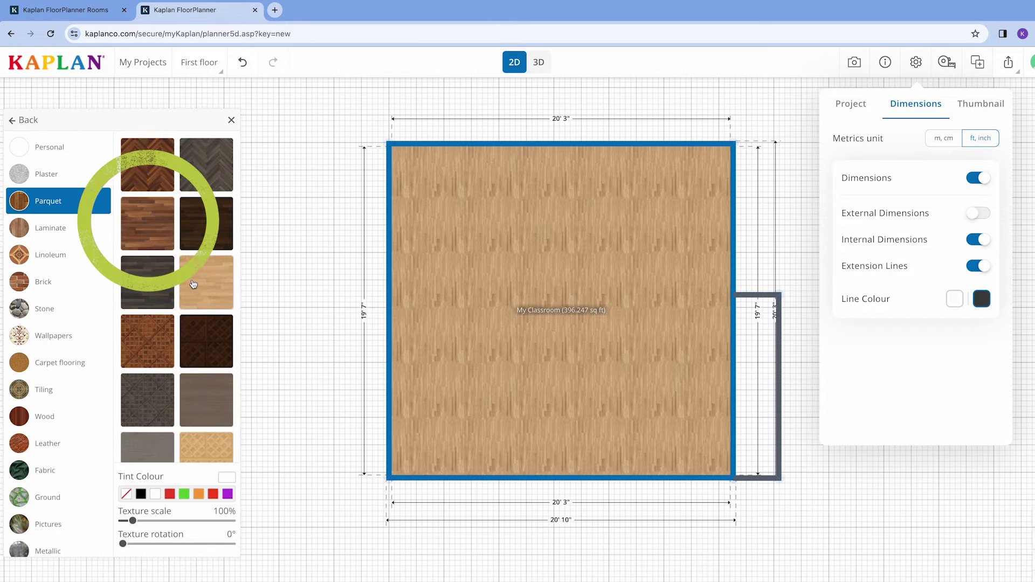
{"action": "left_click", "coordinate": [205, 224]}
{"action": "left_click", "coordinate": [209, 274]}
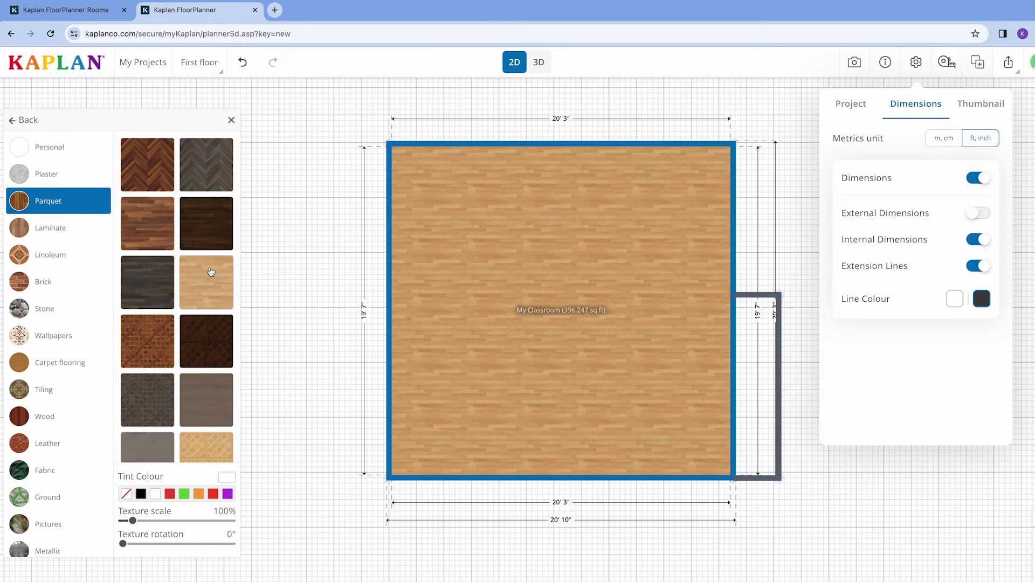
{"action": "left_click", "coordinate": [231, 120]}
In 3D, try birch and pink floral wallpapers on the back wall, then revert it to plain white.
{"action": "left_click", "coordinate": [539, 62]}
{"action": "left_click", "coordinate": [561, 189]}
{"action": "left_click", "coordinate": [561, 187]}
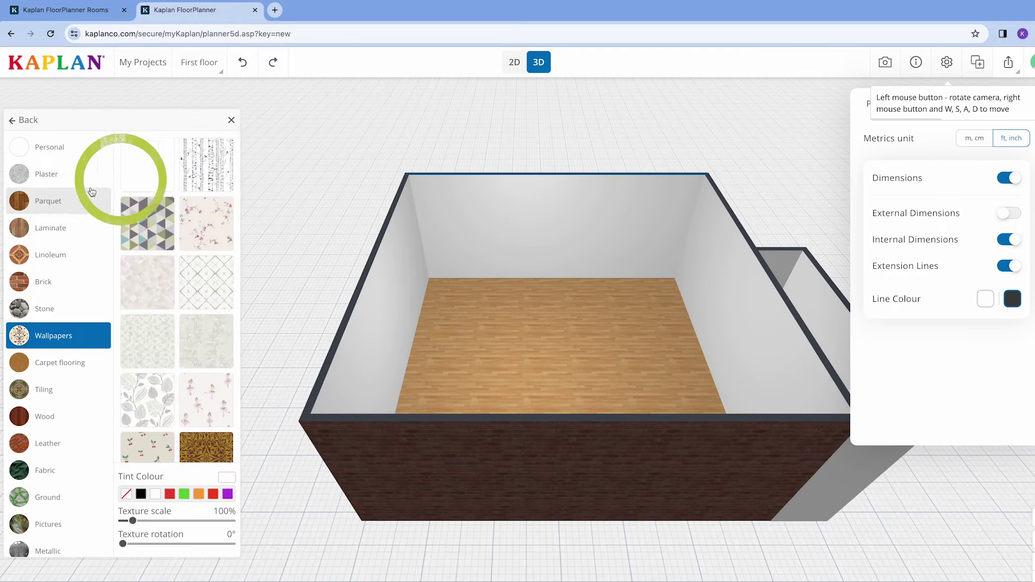
{"action": "left_click", "coordinate": [206, 164]}
{"action": "left_click", "coordinate": [202, 219]}
{"action": "left_click", "coordinate": [154, 183]}
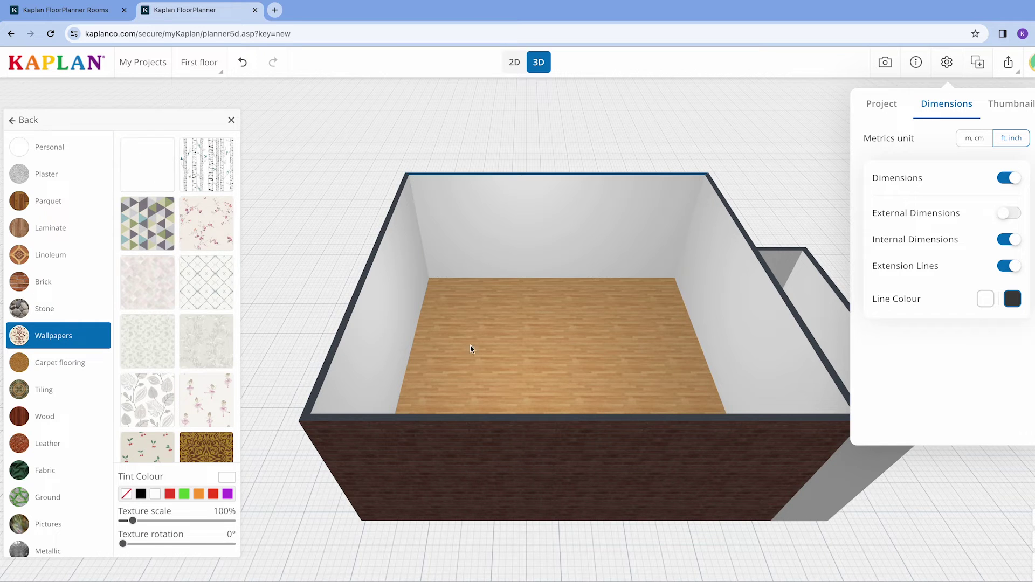
Give the outside wall a bright red brick finish.
{"action": "left_click_drag", "start_coordinate": [470, 349], "coordinate": [495, 362]}
{"action": "left_click", "coordinate": [448, 333]}
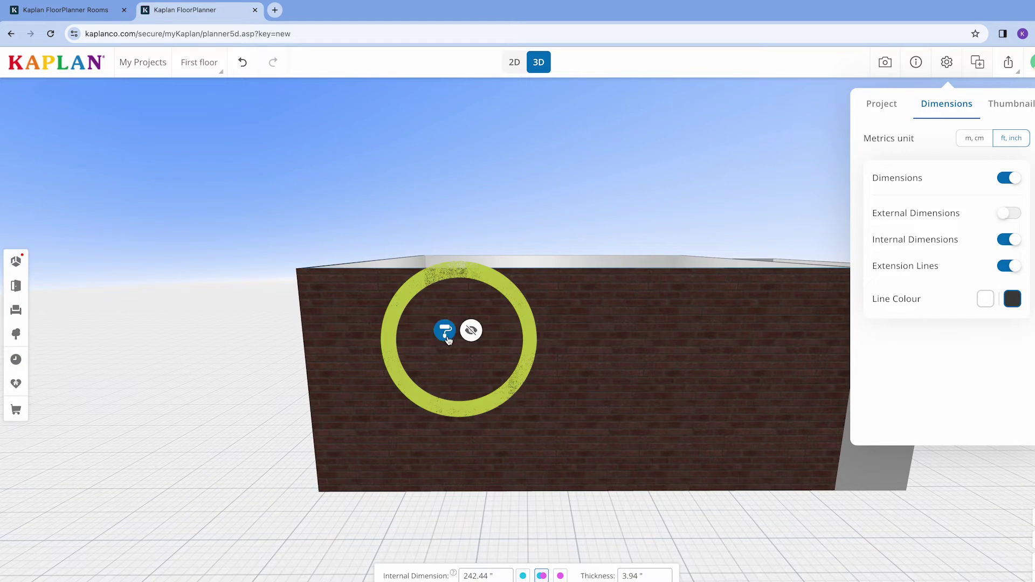
{"action": "left_click", "coordinate": [445, 330]}
{"action": "left_click", "coordinate": [180, 208]}
{"action": "left_click", "coordinate": [150, 222]}
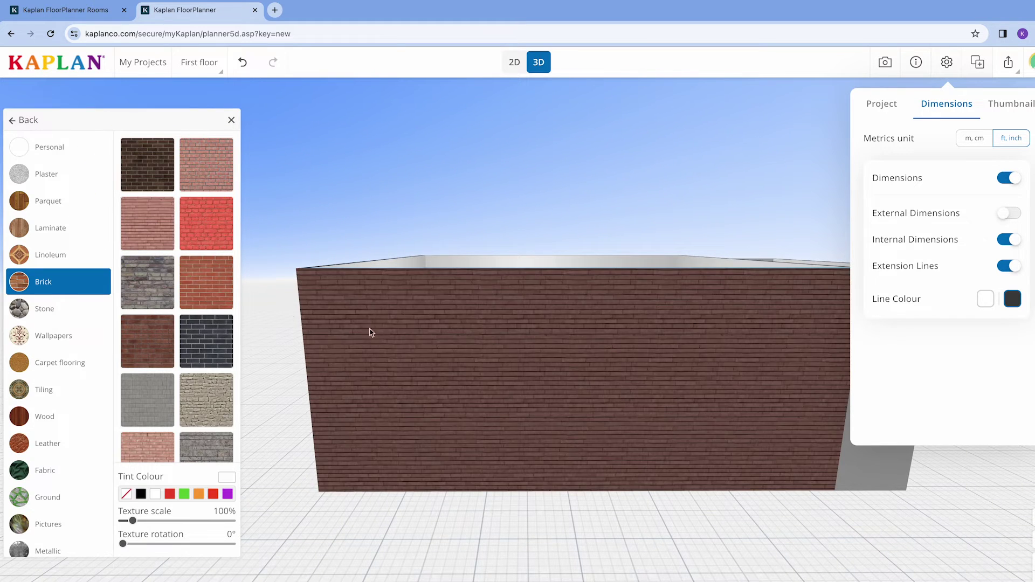
{"action": "left_click", "coordinate": [206, 223]}
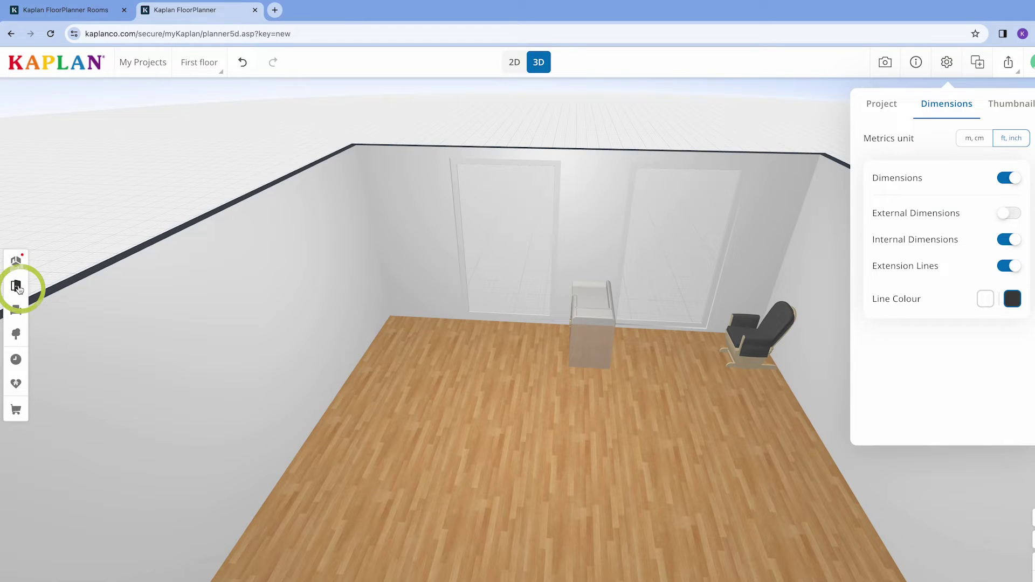
Add a glass-panelled door on the left back wall and a window on the back wall.
{"action": "left_click", "coordinate": [16, 286]}
{"action": "left_click", "coordinate": [86, 183]}
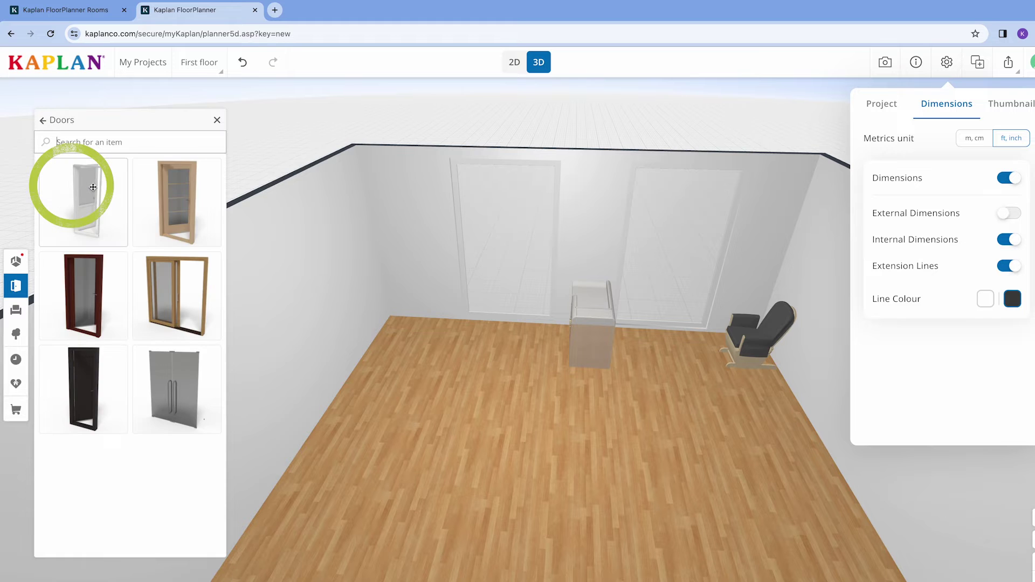
{"action": "left_click", "coordinate": [171, 206]}
{"action": "left_click_drag", "start_coordinate": [513, 278], "coordinate": [468, 229]}
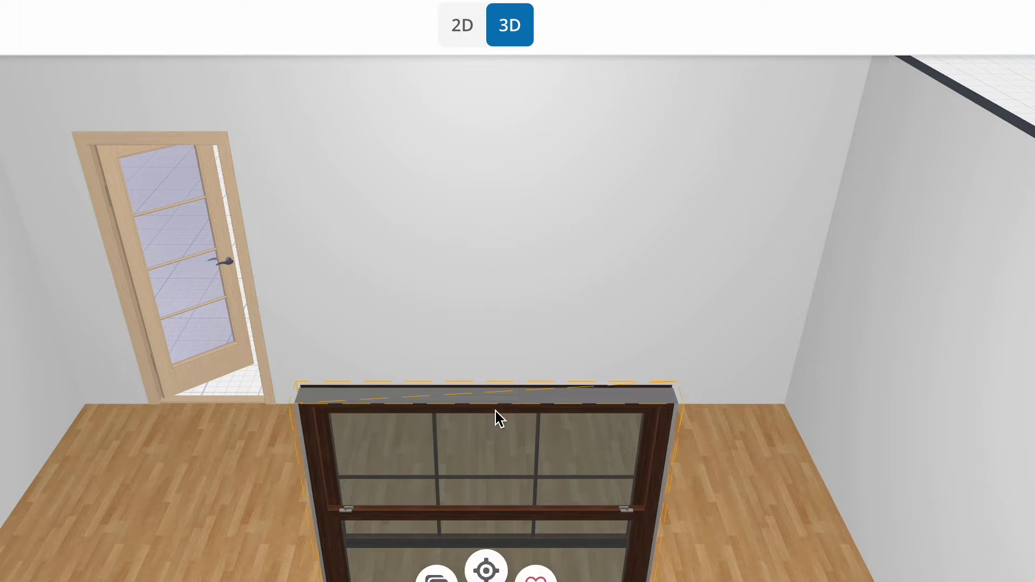
{"action": "left_click_drag", "start_coordinate": [531, 258], "coordinate": [555, 264]}
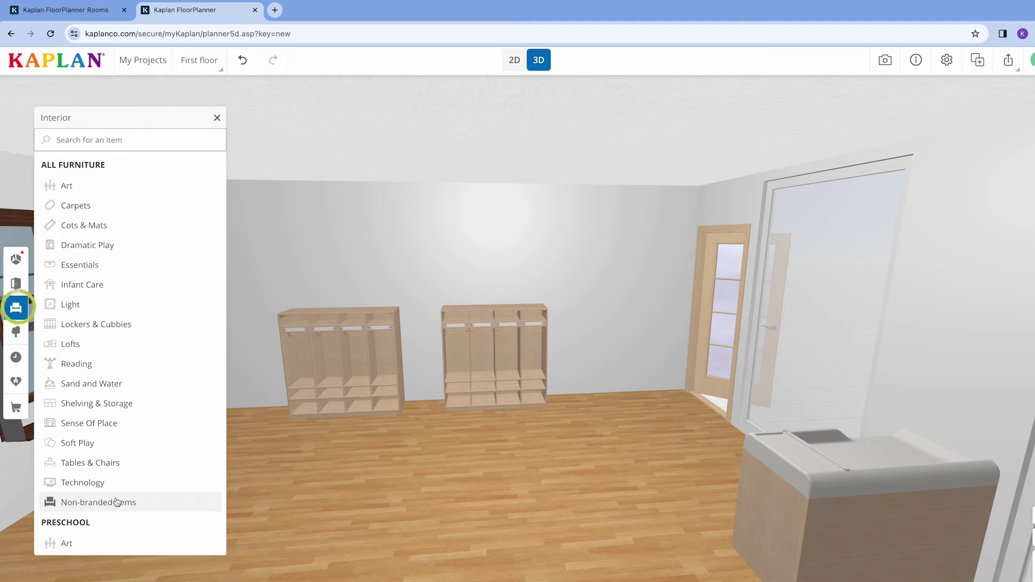
Add a desk from Non-branded Items > Furniture and try a wood texture on it.
{"action": "left_click", "coordinate": [128, 500]}
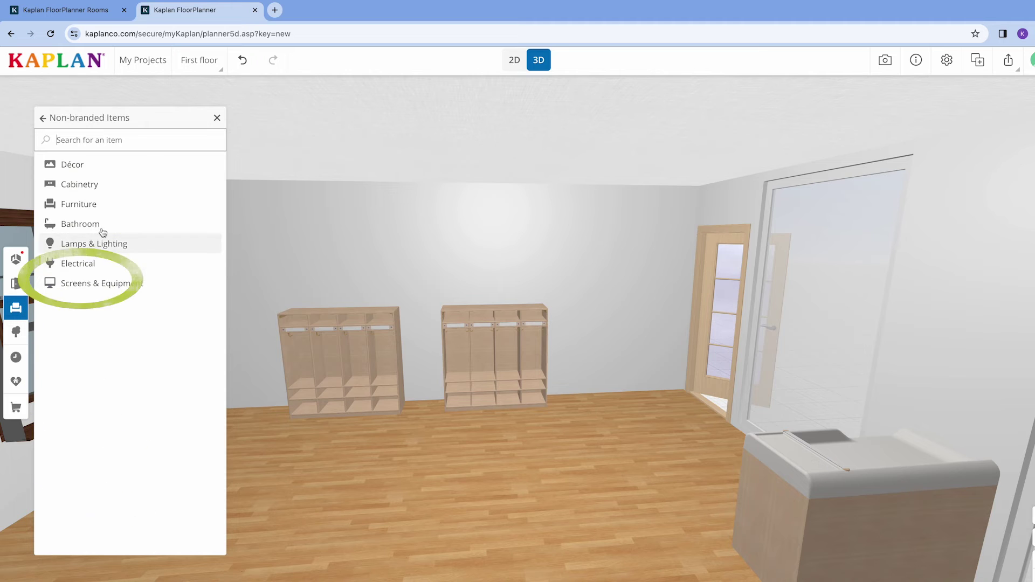
{"action": "left_click", "coordinate": [87, 212]}
{"action": "left_click", "coordinate": [174, 197]}
{"action": "left_click", "coordinate": [483, 534]}
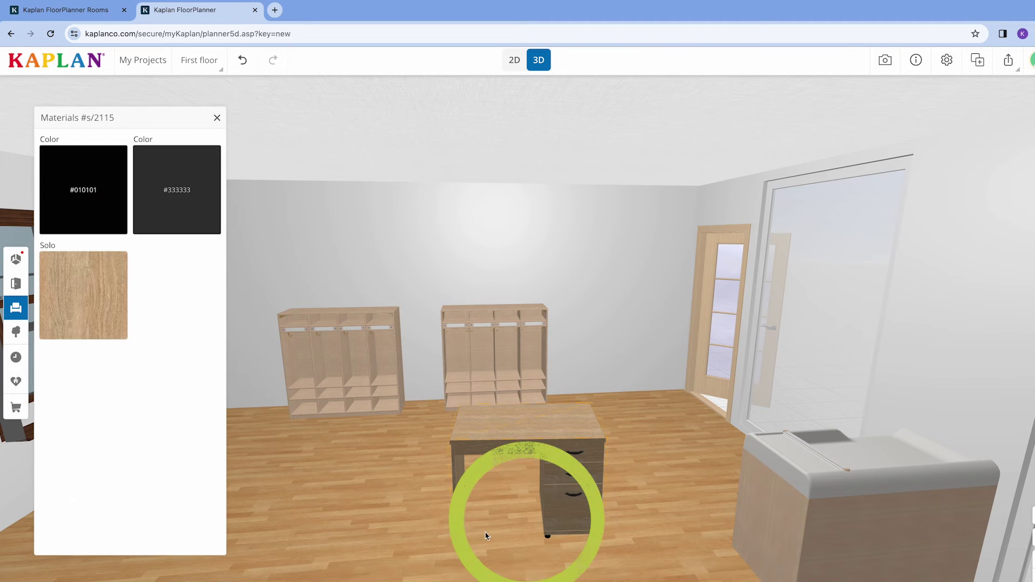
{"action": "left_click", "coordinate": [92, 301]}
{"action": "left_click", "coordinate": [198, 228]}
Give the desk a light maple finish and show the Carolina Line 4 Section Locker's product details.
{"action": "scroll", "coordinate": [156, 302], "scroll_direction": "down", "scroll_amount": 3}
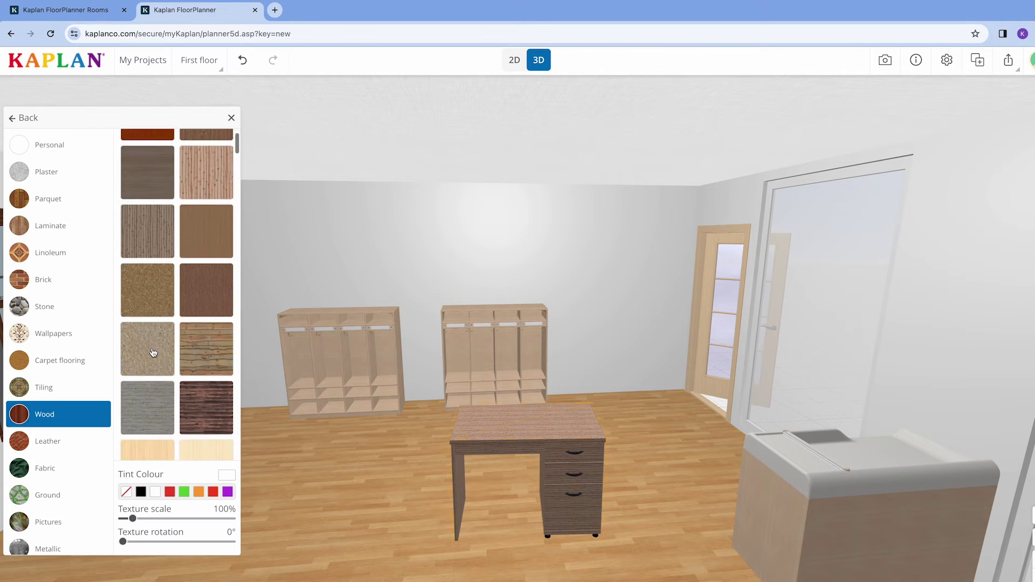
{"action": "left_click", "coordinate": [153, 352]}
{"action": "left_click", "coordinate": [204, 377]}
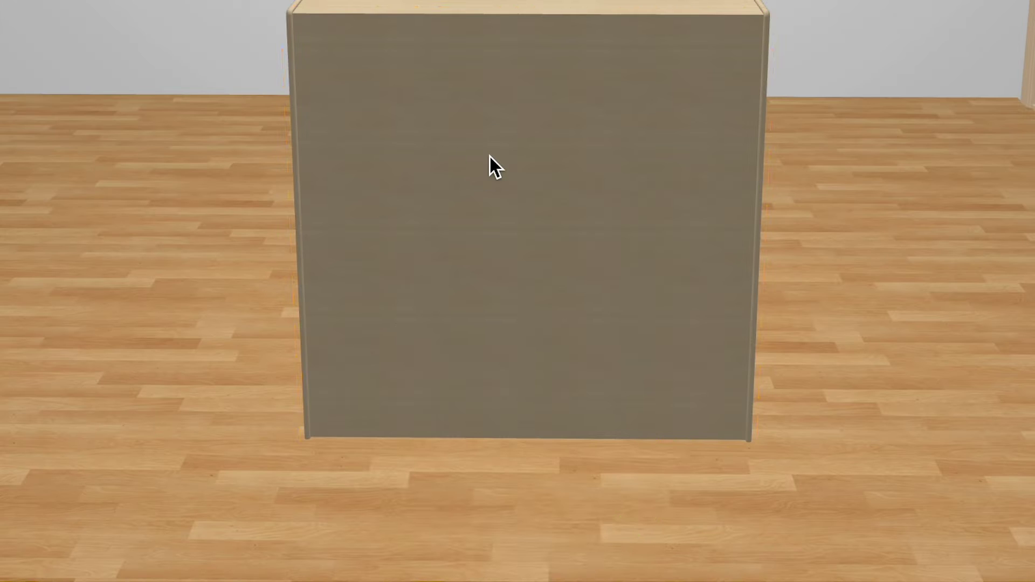
{"action": "left_click", "coordinate": [490, 157]}
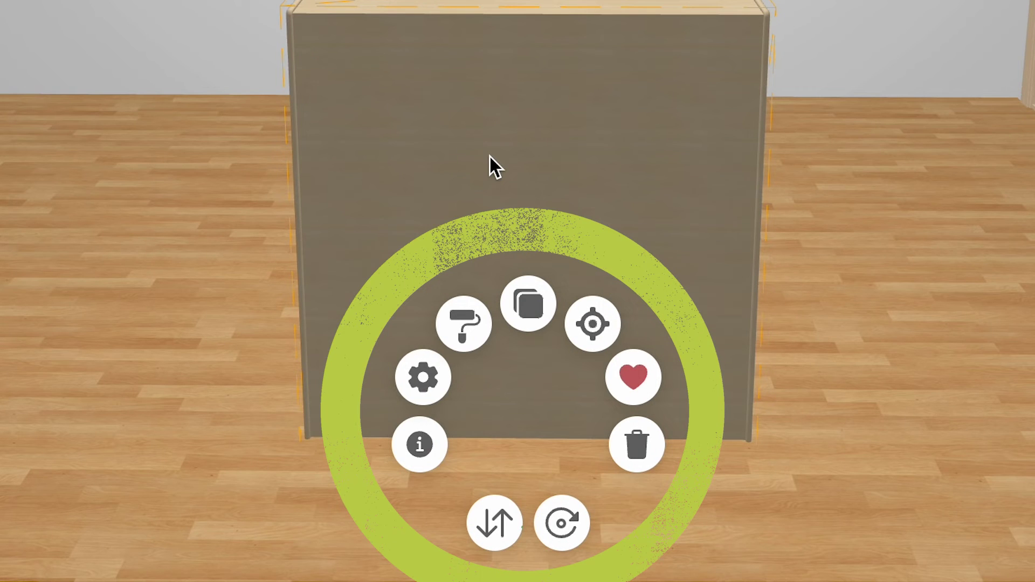
{"action": "left_click", "coordinate": [420, 450]}
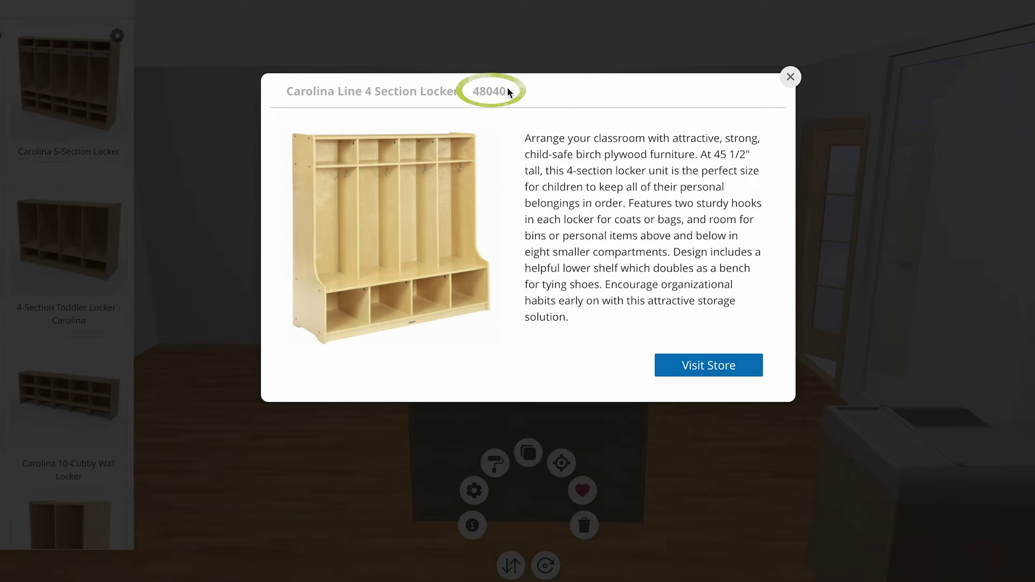
Set the locker to the Solid Maple finish (item 1614) and change the desk to grey wood.
{"action": "left_click", "coordinate": [474, 489]}
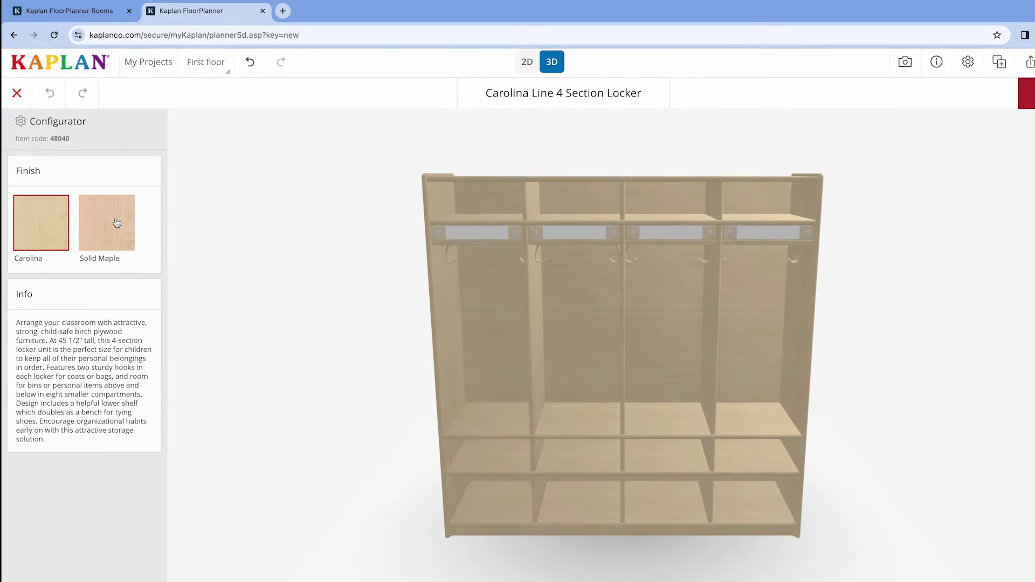
{"action": "left_click", "coordinate": [116, 222]}
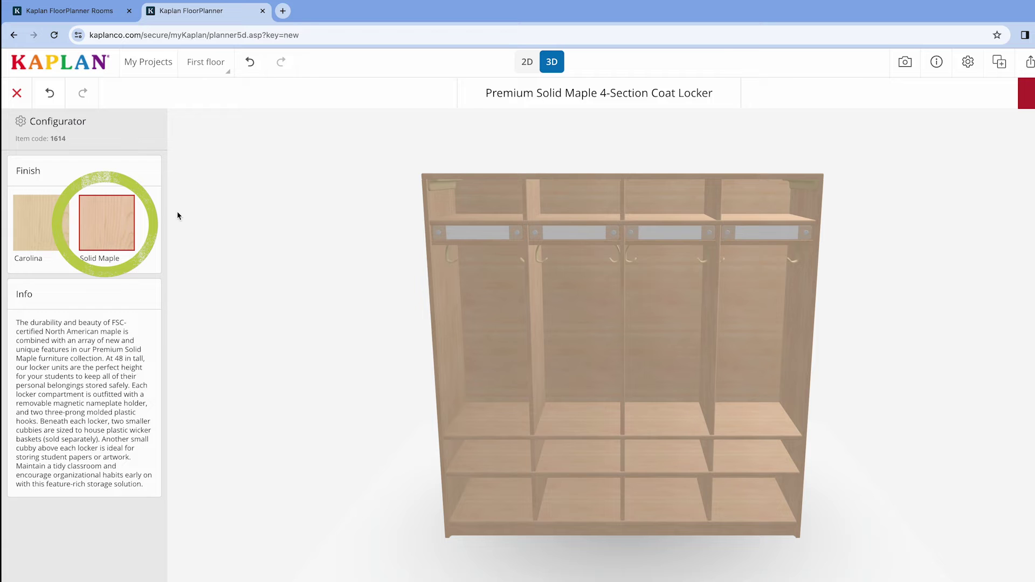
{"action": "left_click", "coordinate": [418, 439]}
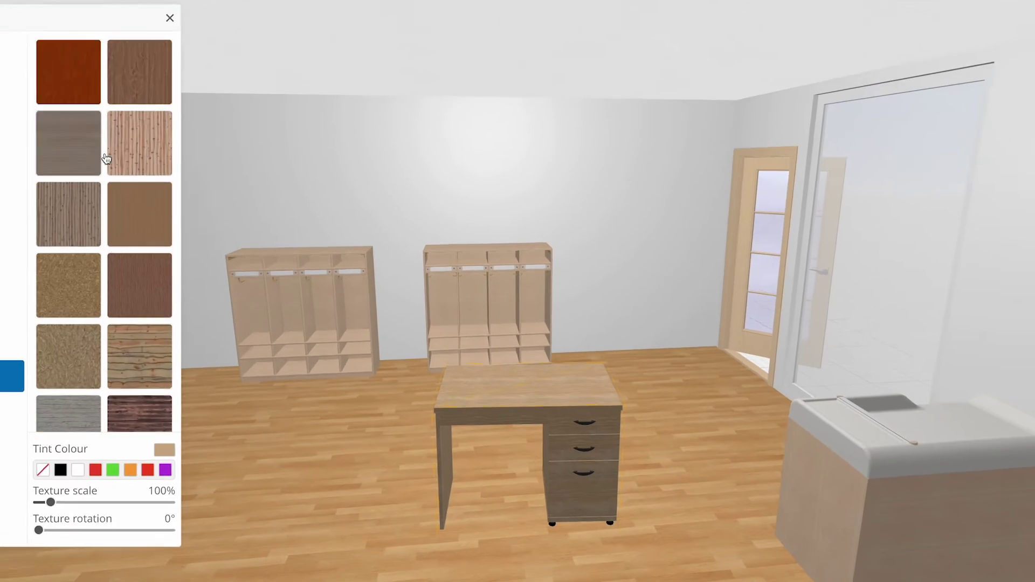
{"action": "left_click", "coordinate": [102, 158]}
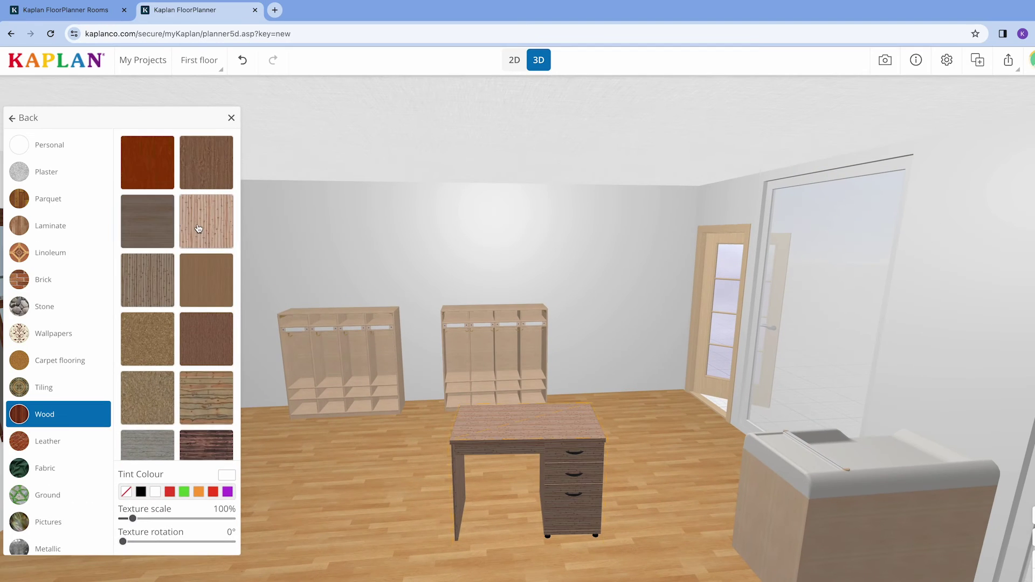
Try a darker wood on the desk, then settle on a light wood.
{"action": "scroll", "coordinate": [153, 353], "scroll_direction": "down", "scroll_amount": 2}
{"action": "left_click", "coordinate": [152, 354]}
{"action": "scroll", "coordinate": [153, 354], "scroll_direction": "down", "scroll_amount": 2}
{"action": "left_click", "coordinate": [153, 353]}
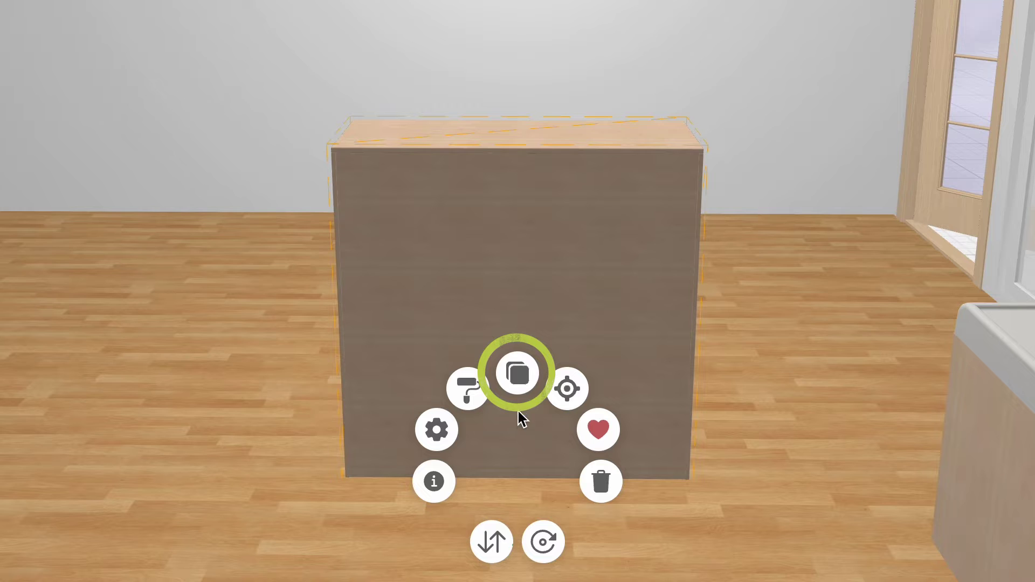
Duplicate the locker cabinet so two stand side by side, and centre the view on the locker.
{"action": "left_click", "coordinate": [519, 395]}
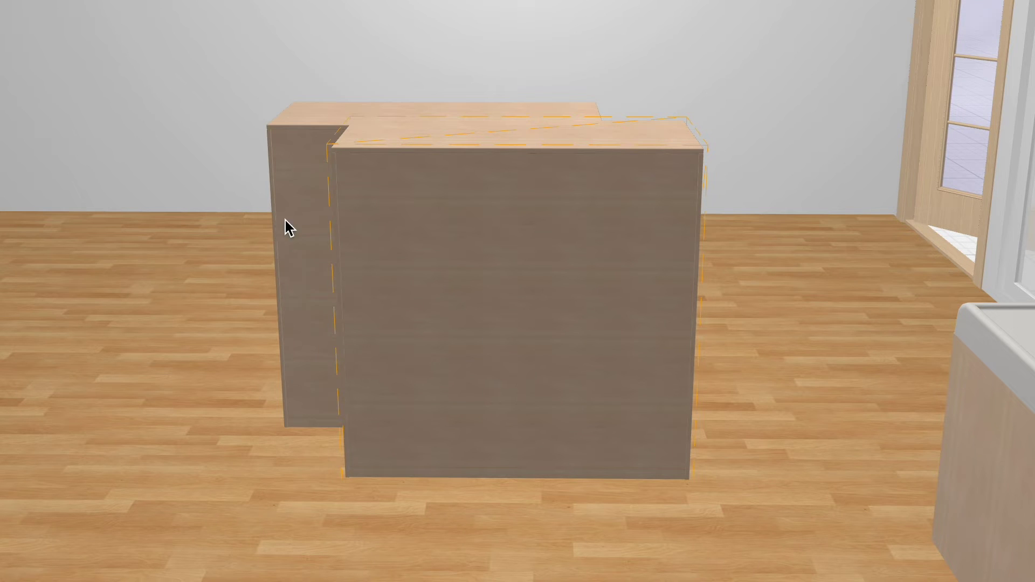
{"action": "left_click_drag", "start_coordinate": [289, 227], "coordinate": [268, 212]}
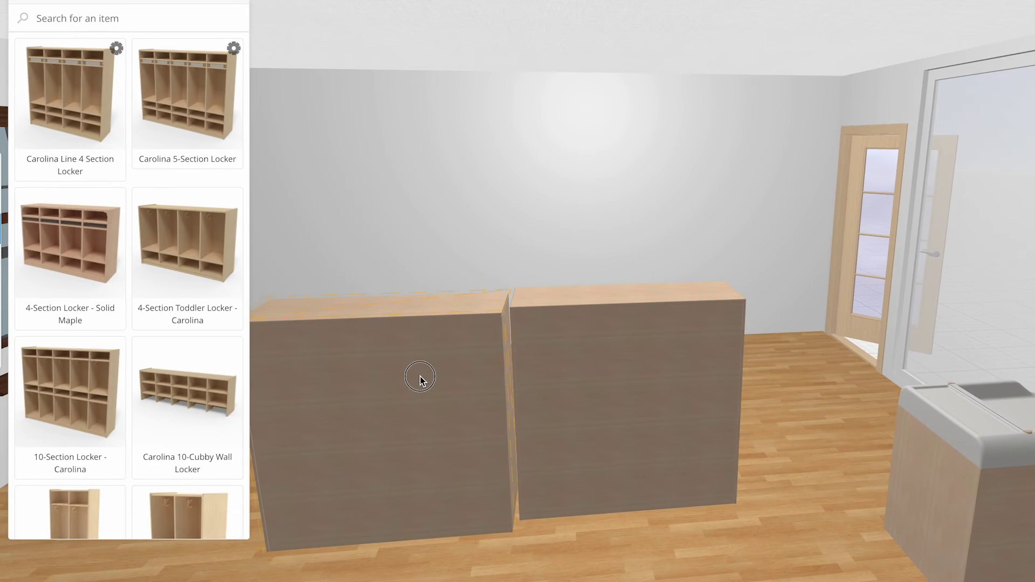
{"action": "left_click", "coordinate": [422, 376]}
{"action": "left_click", "coordinate": [647, 302]}
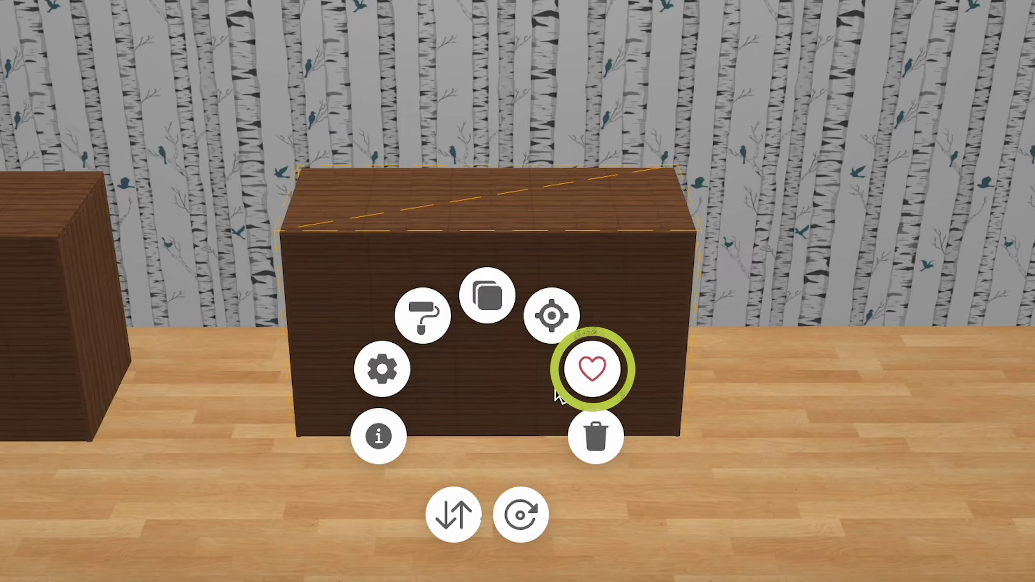
Add the cabinet to favourites and delete the extra coat locker.
{"action": "left_click", "coordinate": [596, 372]}
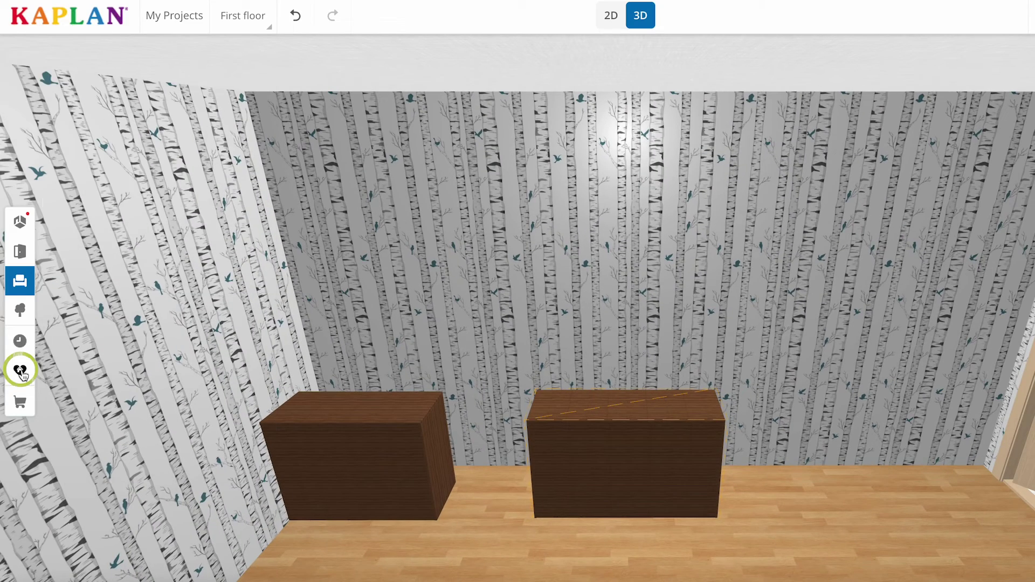
{"action": "left_click", "coordinate": [20, 371]}
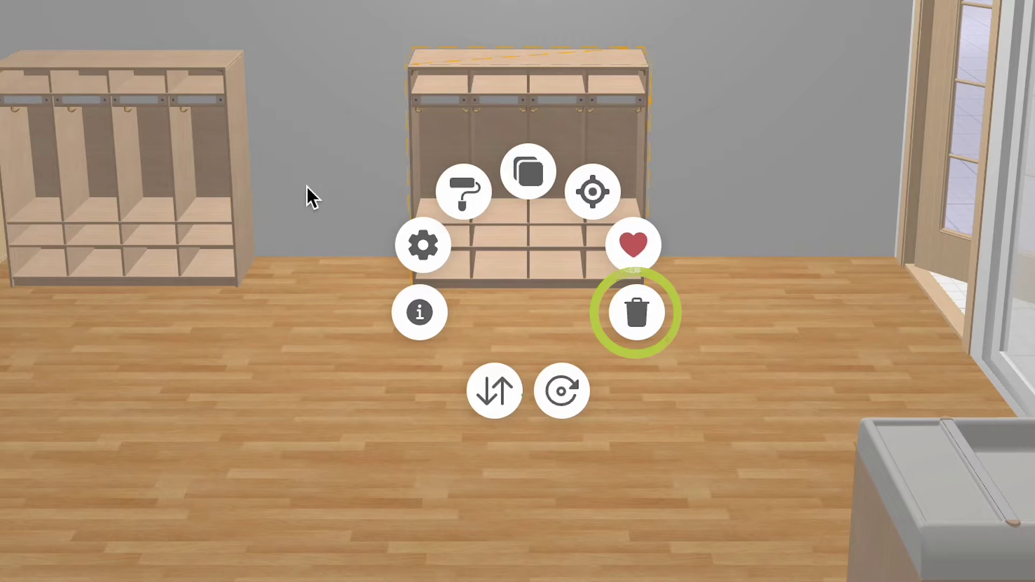
{"action": "left_click", "coordinate": [653, 330]}
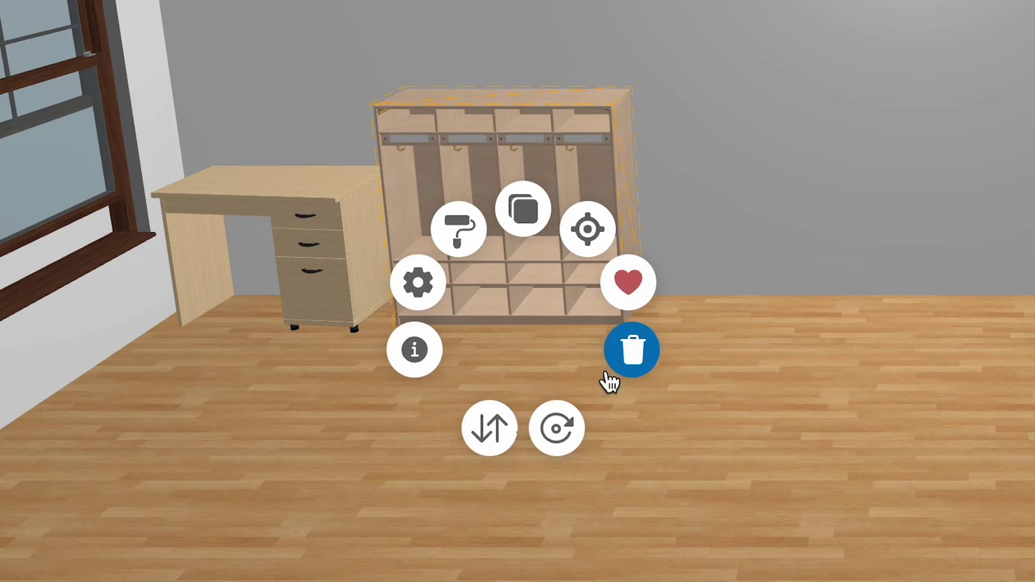
Turn the remaining coat locker to face another direction and raise it off the floor.
{"action": "left_click", "coordinate": [563, 423]}
{"action": "left_click_drag", "start_coordinate": [572, 416], "coordinate": [376, 388]}
{"action": "left_click_drag", "start_coordinate": [485, 442], "coordinate": [488, 438]}
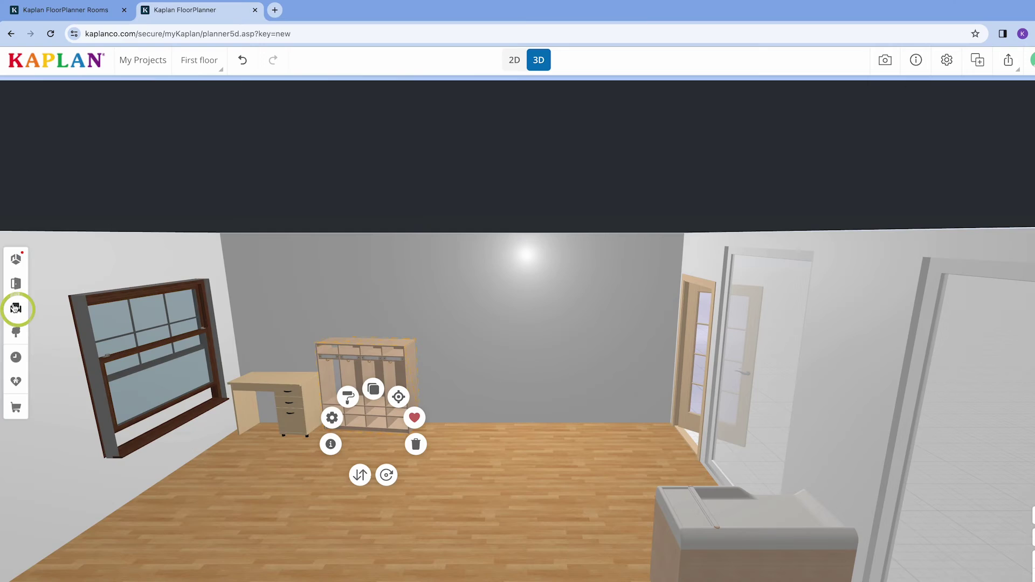
Place the Sense of Place Fireplace from the Sense Of Place catalogue in front of the back wall.
{"action": "left_click", "coordinate": [15, 308]}
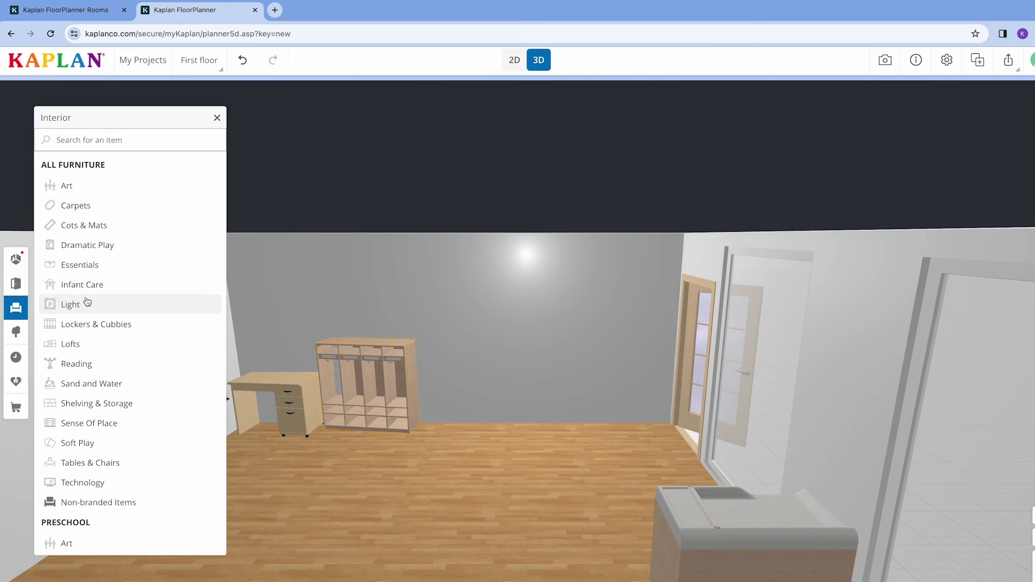
{"action": "left_click", "coordinate": [92, 424]}
{"action": "left_click", "coordinate": [188, 327]}
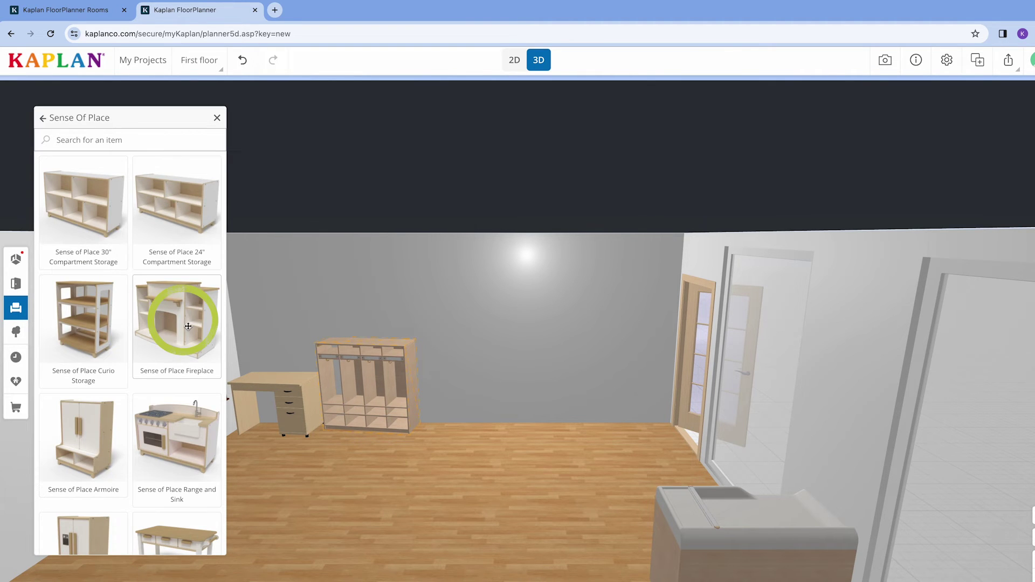
{"action": "left_click", "coordinate": [544, 376]}
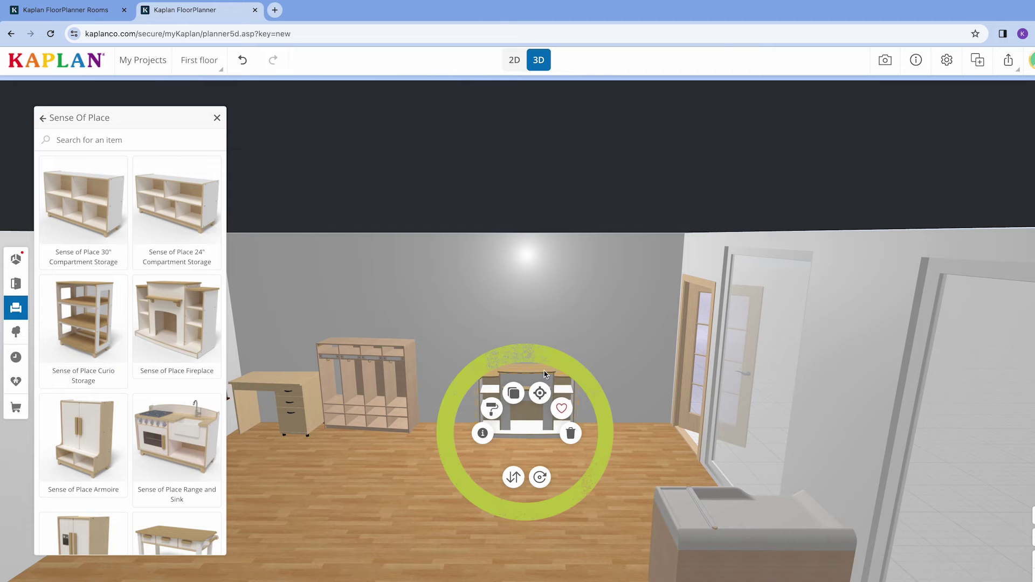
{"action": "scroll", "coordinate": [545, 376], "scroll_direction": "up", "scroll_amount": 3}
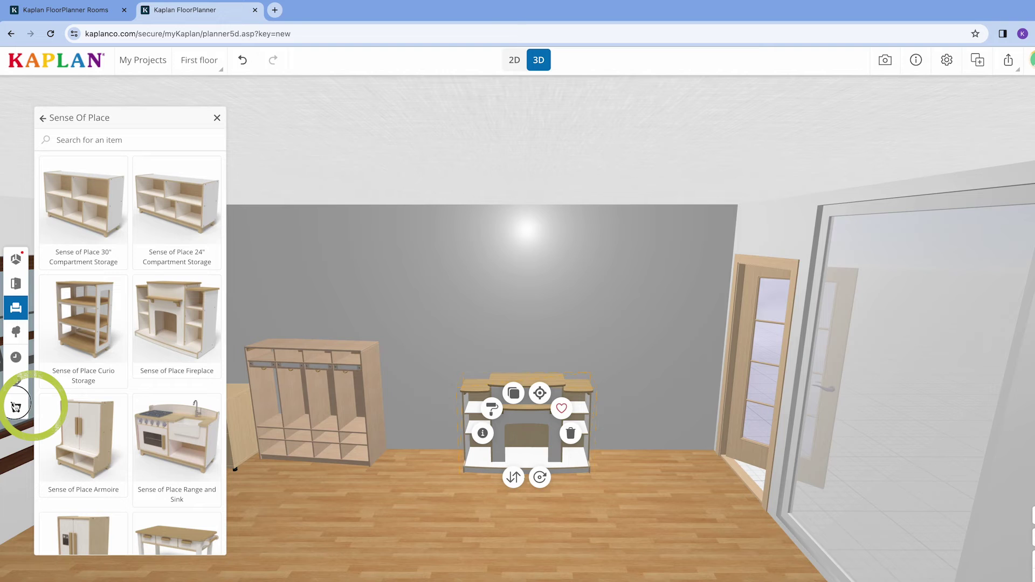
Download the five-item product list as a PDF, review it, then close the Product List.
{"action": "left_click", "coordinate": [16, 407]}
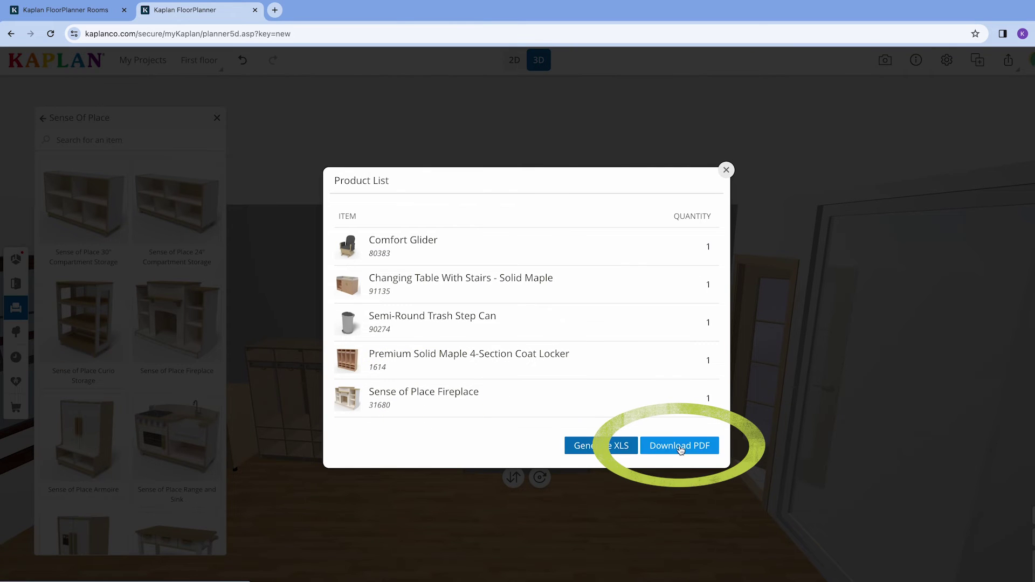
{"action": "left_click", "coordinate": [679, 445]}
{"action": "scroll", "coordinate": [680, 450], "scroll_direction": "down", "scroll_amount": 5}
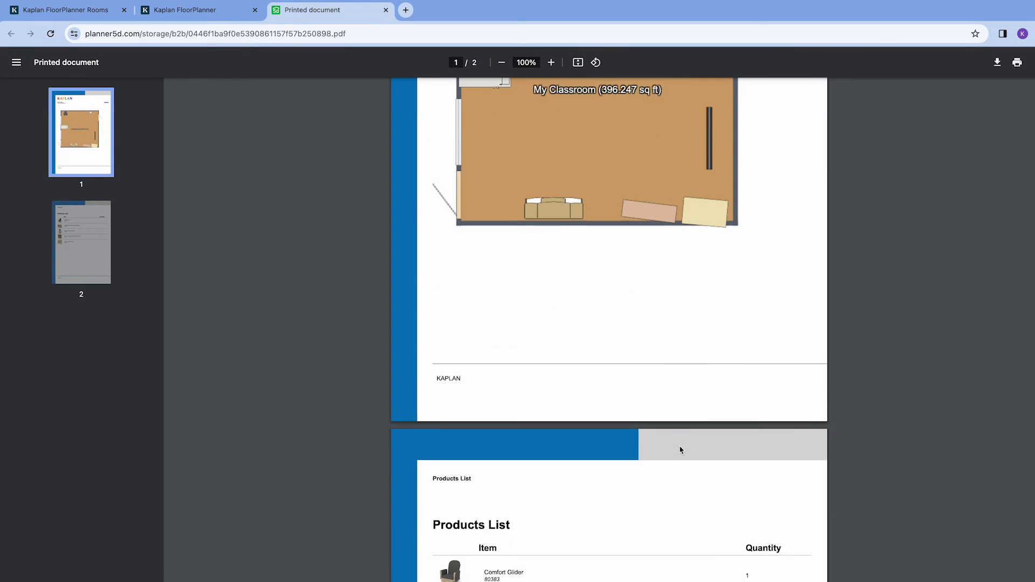
{"action": "scroll", "coordinate": [681, 449], "scroll_direction": "down", "scroll_amount": 6}
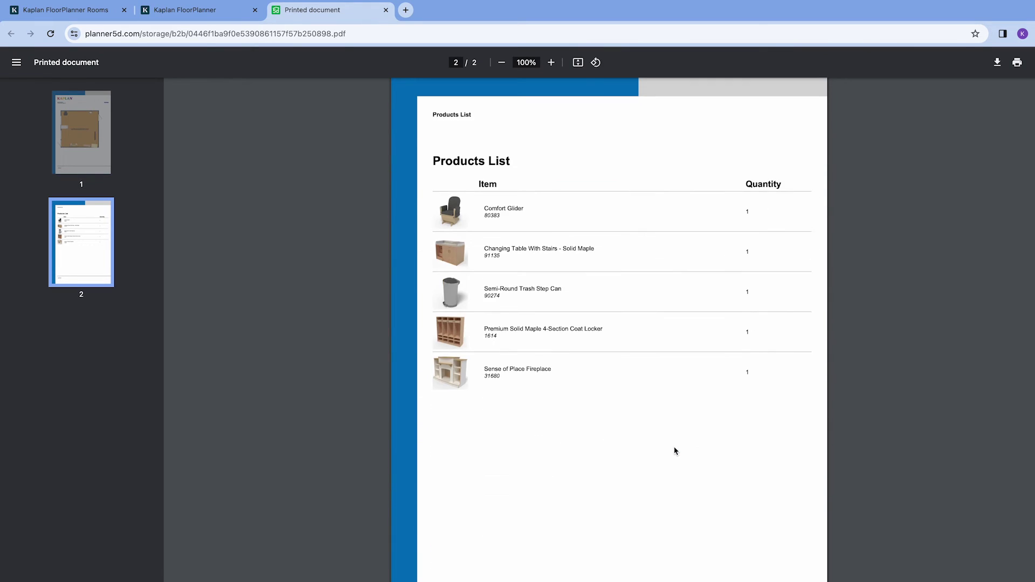
{"action": "left_click", "coordinate": [189, 12]}
{"action": "left_click", "coordinate": [725, 171]}
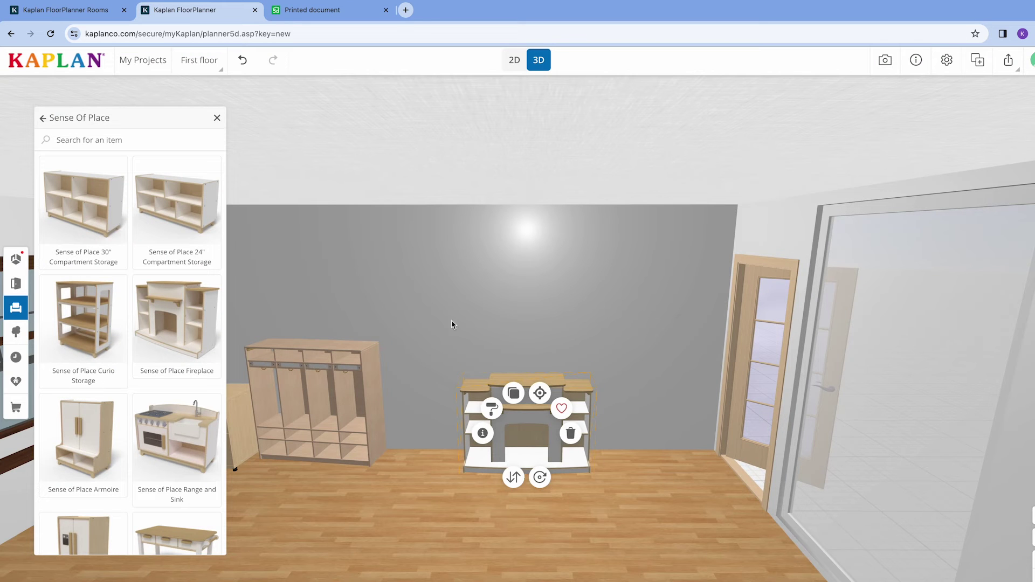
Open the Sense of Place Fireplace store page and browse its product photos.
{"action": "left_click", "coordinate": [481, 434]}
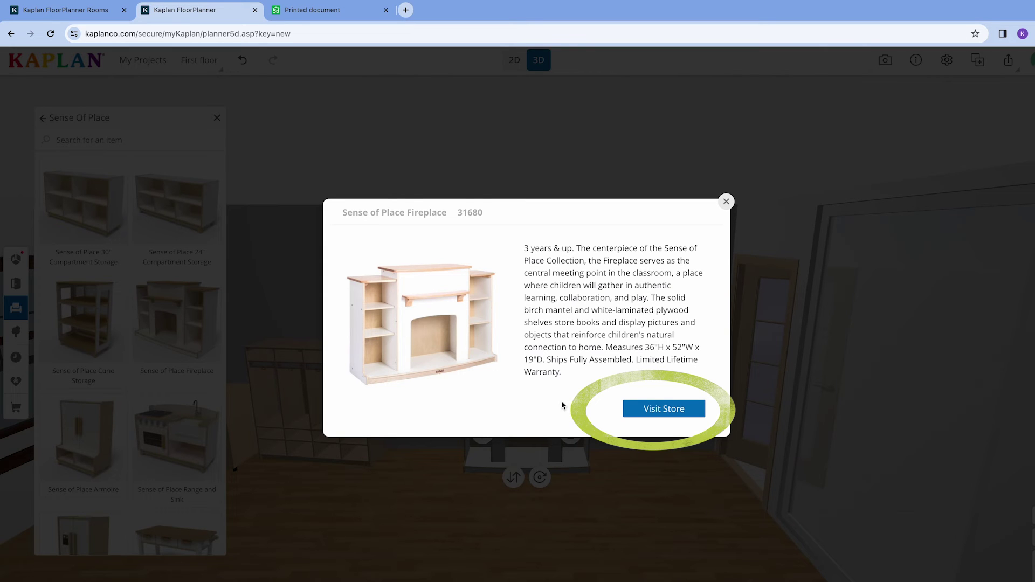
{"action": "left_click", "coordinate": [638, 412]}
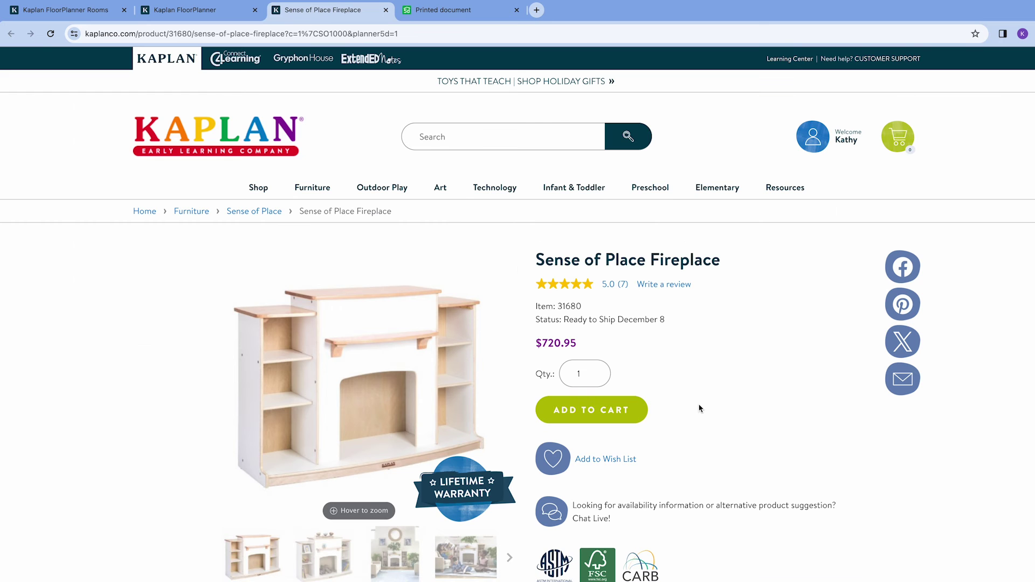
{"action": "scroll", "coordinate": [699, 408], "scroll_direction": "down", "scroll_amount": 3}
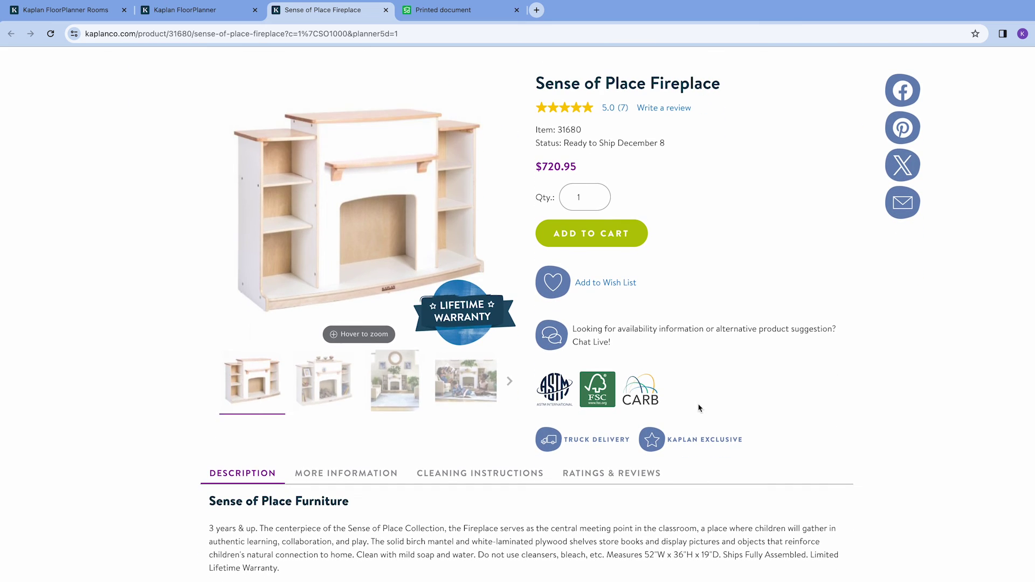
{"action": "left_click", "coordinate": [405, 400]}
{"action": "left_click", "coordinate": [460, 388]}
{"action": "scroll", "coordinate": [460, 388], "scroll_direction": "down", "scroll_amount": 3}
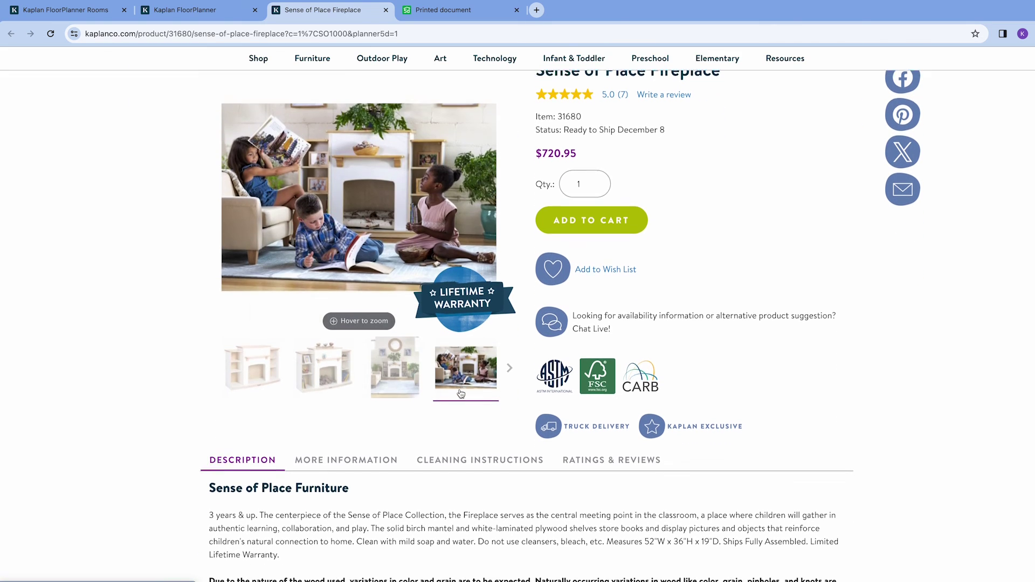
{"action": "scroll", "coordinate": [460, 388], "scroll_direction": "down", "scroll_amount": 5}
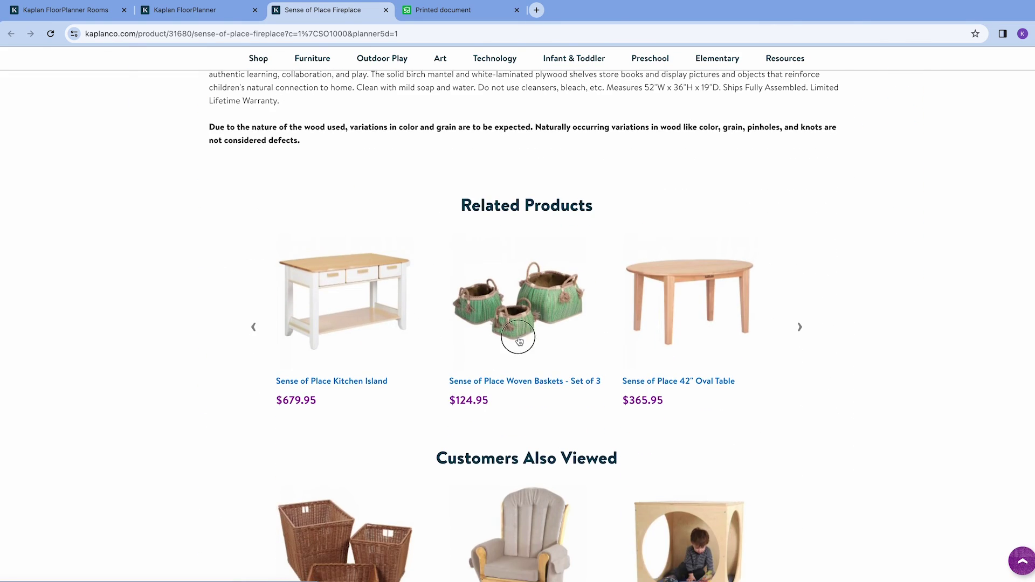
Open the related Sense of Place Woven Baskets - Set of 3 page and view its photos.
{"action": "left_click", "coordinate": [518, 339]}
{"action": "scroll", "coordinate": [372, 417], "scroll_direction": "down", "scroll_amount": 1}
{"action": "left_click", "coordinate": [391, 487]}
{"action": "left_click", "coordinate": [474, 508]}
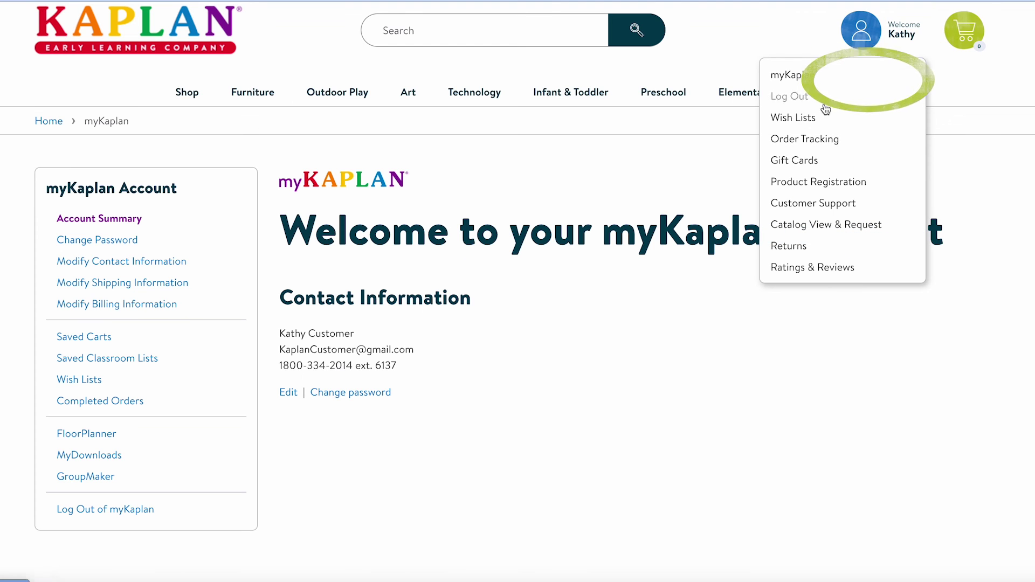
Look up Kaplan representatives for NC, then go to the saved FloorPlanner rooms.
{"action": "left_click", "coordinate": [814, 204]}
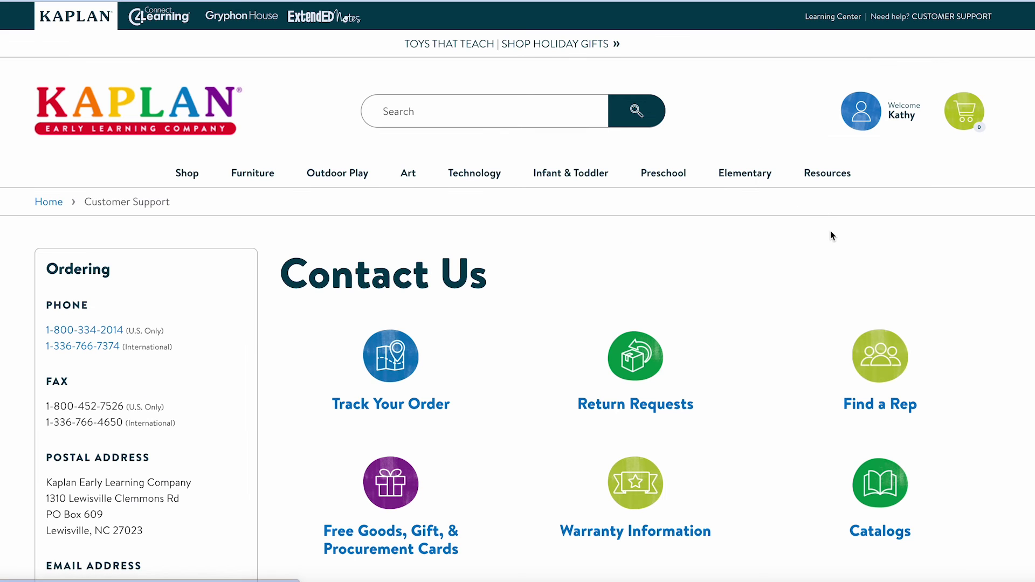
{"action": "left_click", "coordinate": [875, 384]}
{"action": "scroll", "coordinate": [813, 391], "scroll_direction": "down", "scroll_amount": 5}
{"action": "left_click", "coordinate": [852, 341]}
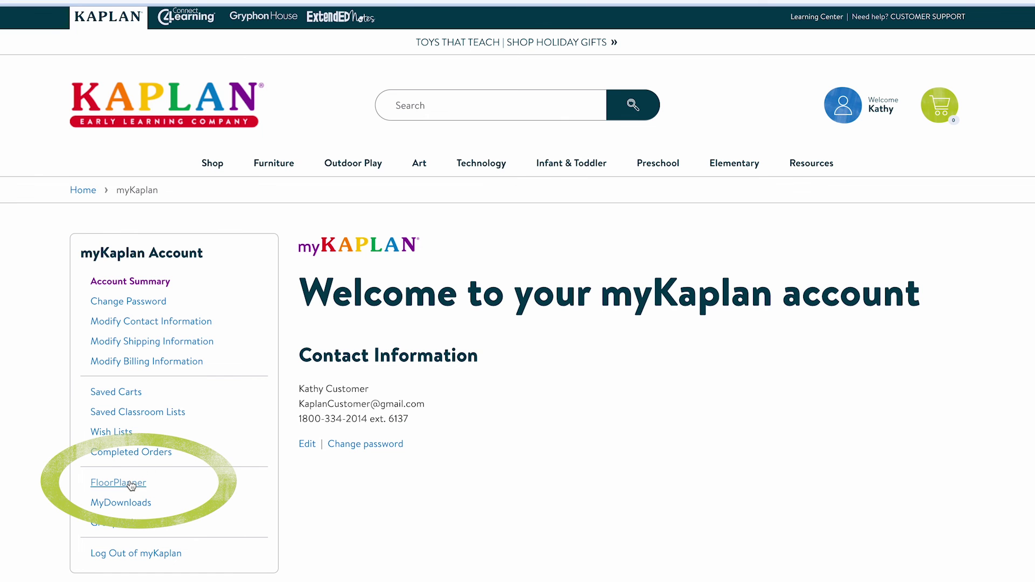
{"action": "left_click", "coordinate": [131, 485]}
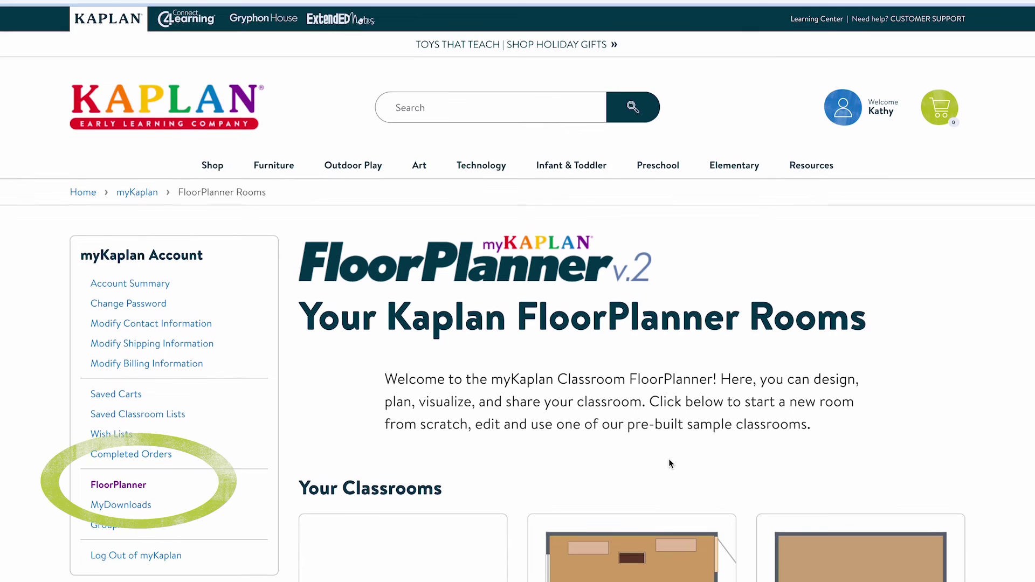
{"action": "scroll", "coordinate": [671, 464], "scroll_direction": "down", "scroll_amount": 2}
{"action": "scroll", "coordinate": [668, 461], "scroll_direction": "down", "scroll_amount": 3}
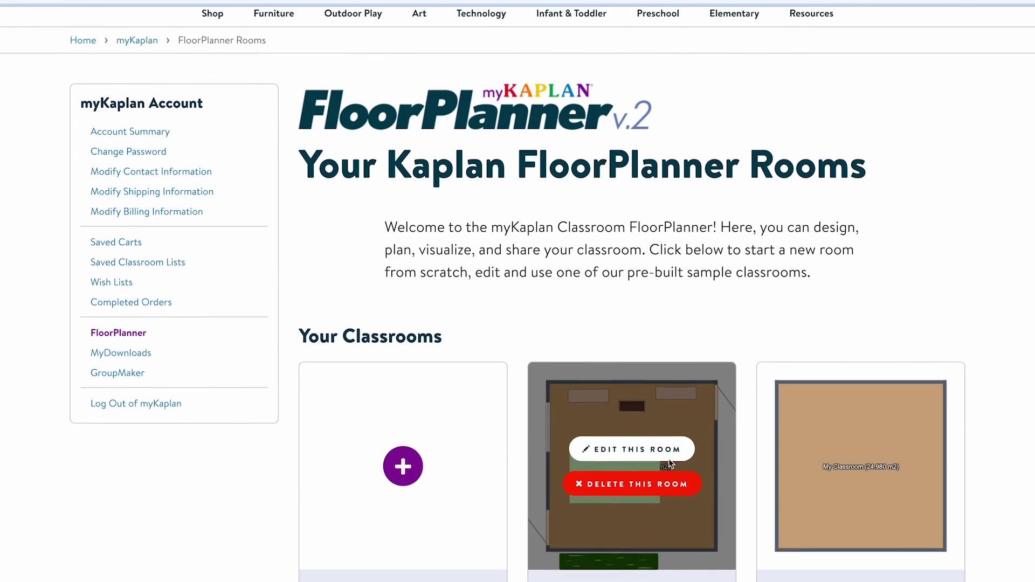
{"action": "scroll", "coordinate": [669, 459], "scroll_direction": "down", "scroll_amount": 3}
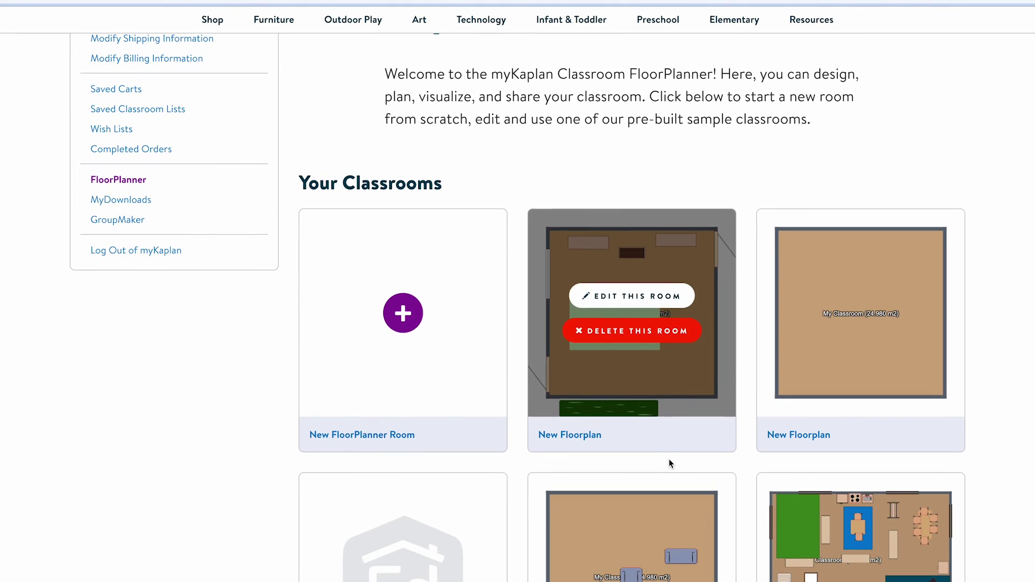
{"action": "scroll", "coordinate": [670, 464], "scroll_direction": "down", "scroll_amount": 3}
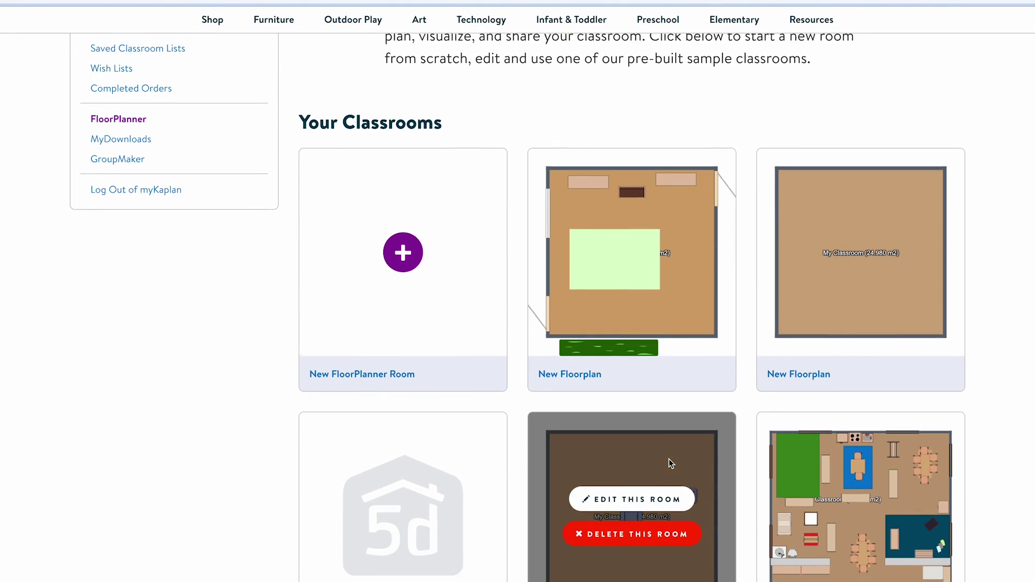
{"action": "scroll", "coordinate": [669, 459], "scroll_direction": "down", "scroll_amount": 3}
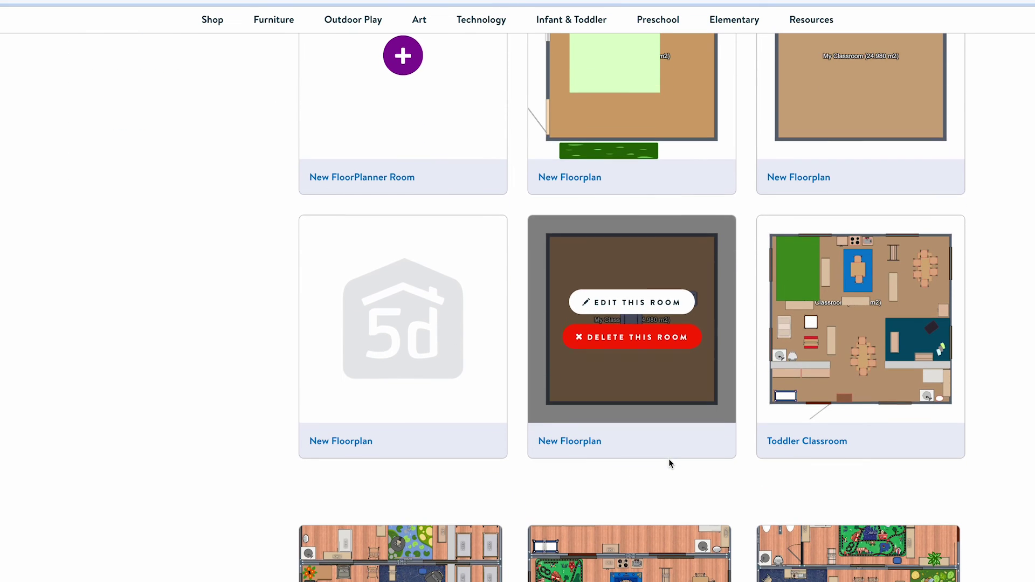
{"action": "scroll", "coordinate": [670, 464], "scroll_direction": "down", "scroll_amount": 3}
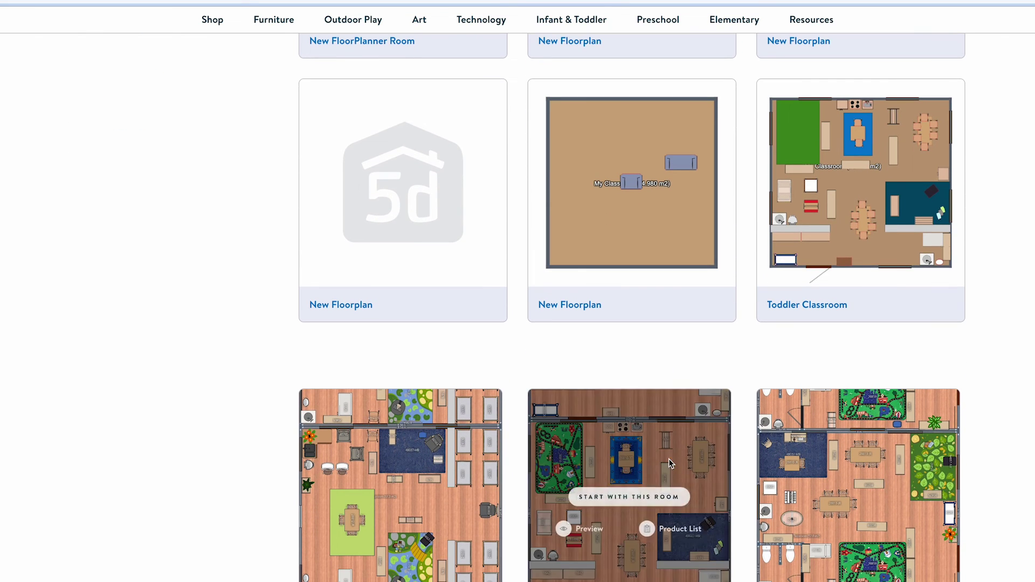
{"action": "scroll", "coordinate": [670, 464], "scroll_direction": "down", "scroll_amount": 3}
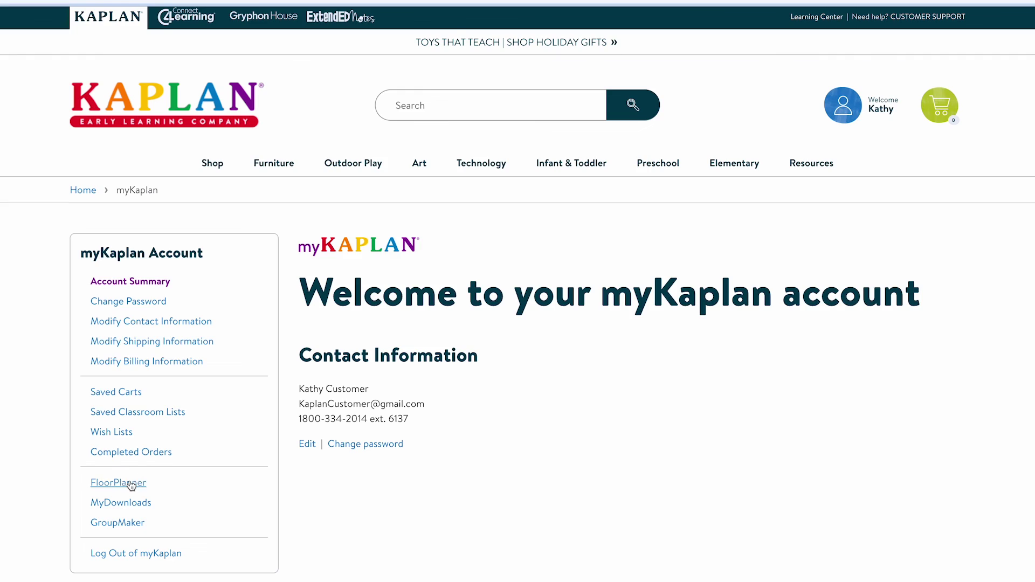
Return to the FloorPlanner Rooms list from the myKaplan Account sidebar.
{"action": "left_click", "coordinate": [130, 484]}
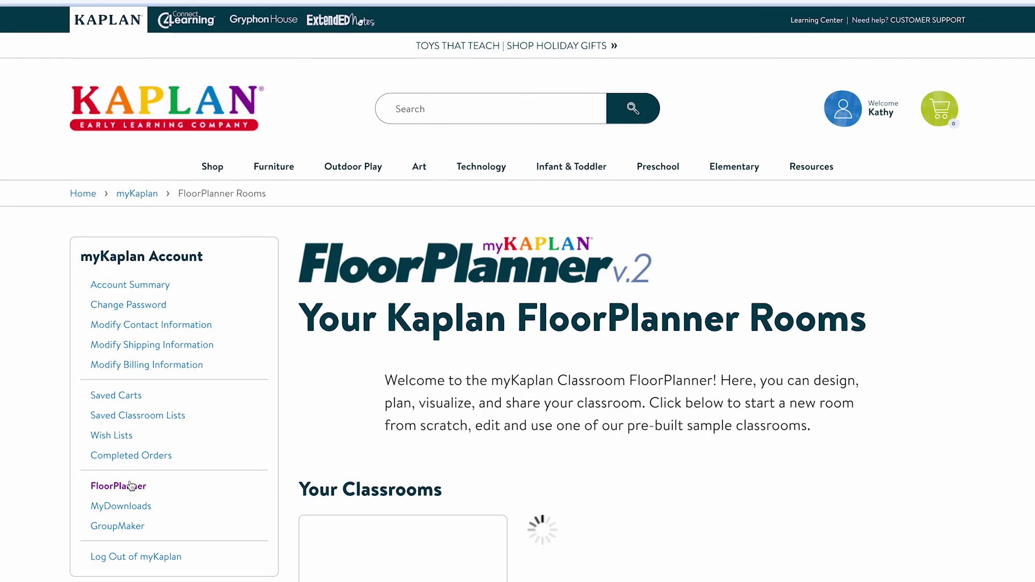